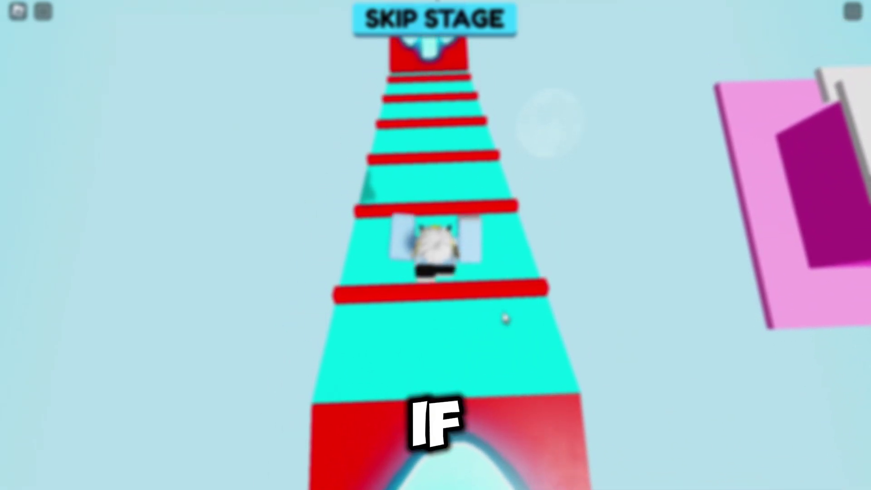
{"action": "right_click_drag", "start_coordinate": [505, 317], "coordinate": [505, 318]}
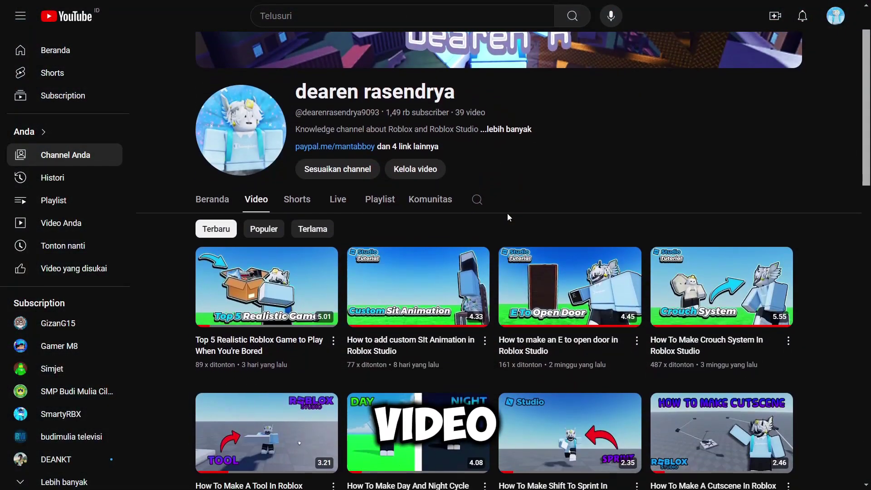
{"action": "scroll", "coordinate": [508, 217], "scroll_direction": "down", "scroll_amount": 12}
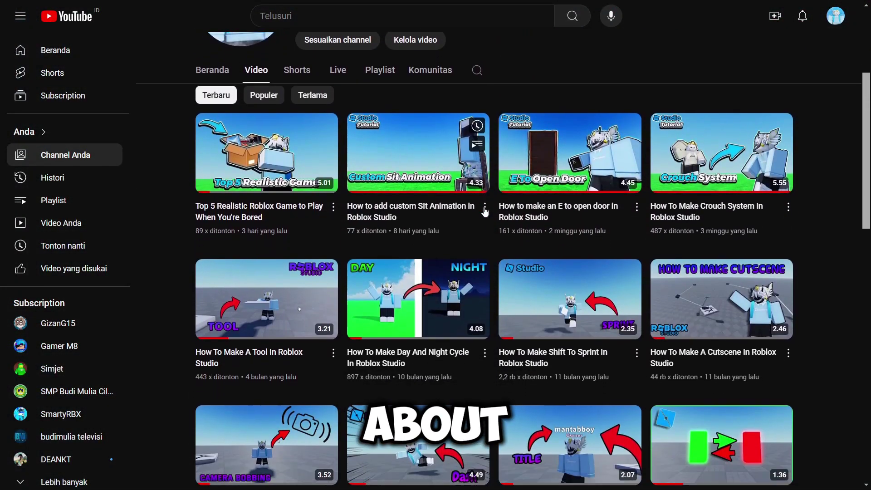
{"action": "scroll", "coordinate": [484, 212], "scroll_direction": "down", "scroll_amount": 1}
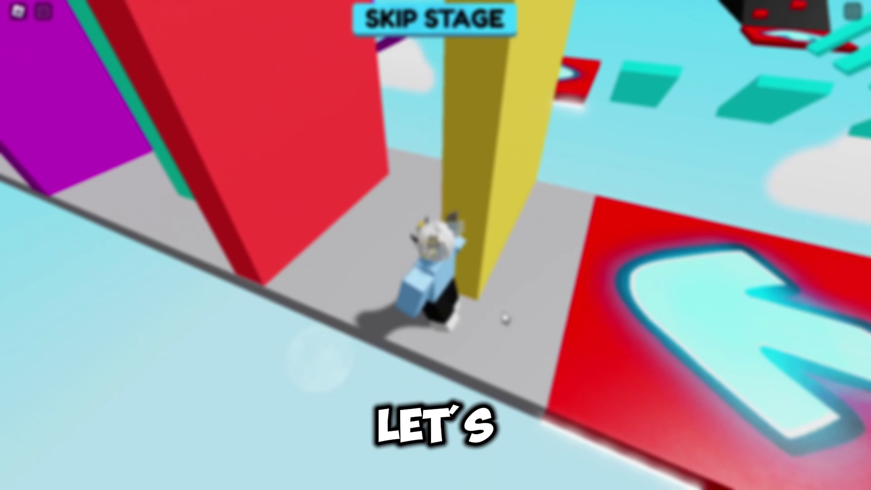
{"action": "key", "text": "w"}
{"action": "right_click_drag", "start_coordinate": [505, 318], "coordinate": [506, 319]}
{"action": "key", "text": "w"}
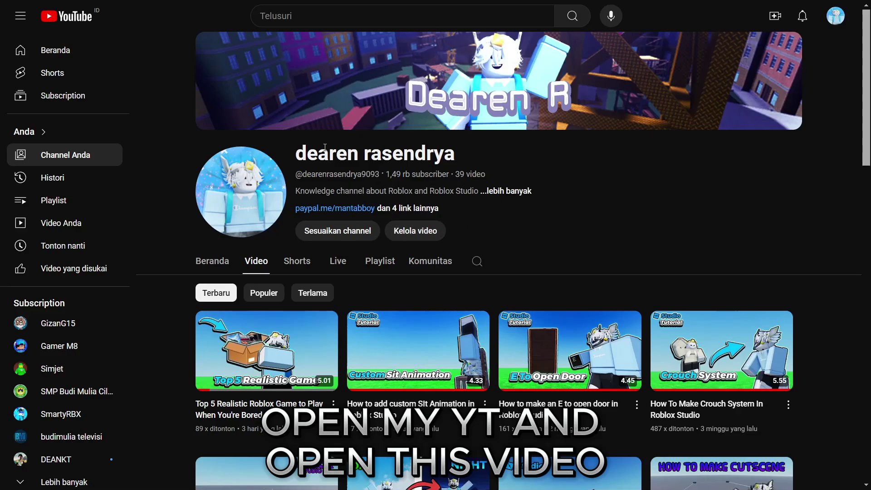
Step: Open the channel's video "How To Make A Story Game On Roblox Studio - Part 1"
{"action": "left_click", "coordinate": [507, 213]}
{"action": "scroll", "coordinate": [507, 213], "scroll_direction": "down", "scroll_amount": 8}
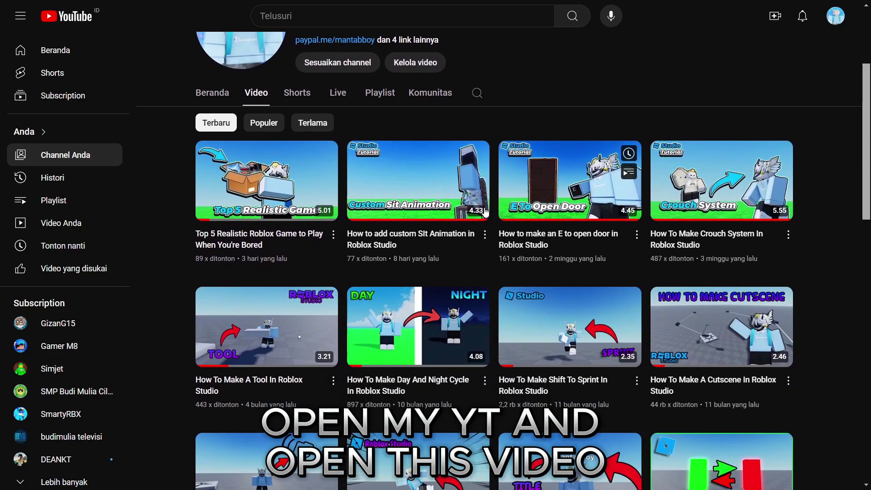
{"action": "scroll", "coordinate": [484, 212], "scroll_direction": "down", "scroll_amount": 6}
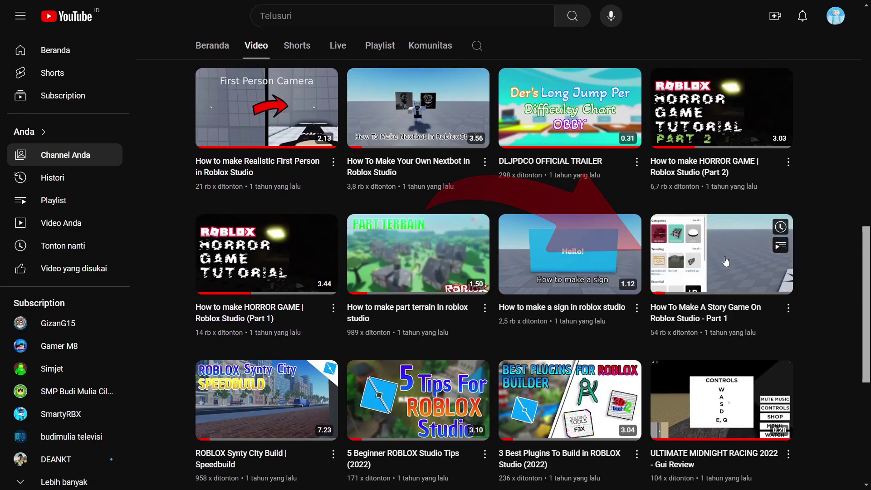
{"action": "left_click", "coordinate": [725, 260]}
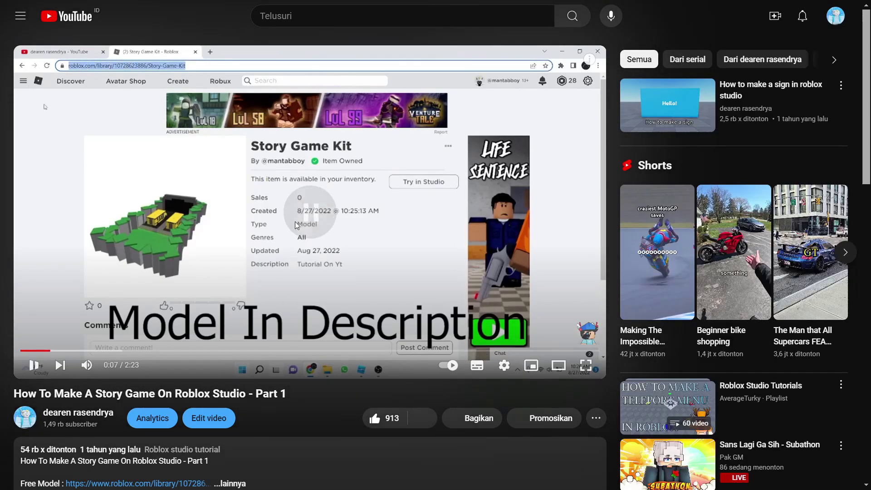
Step: Expand the video's description and open its Free Model link to the Roblox library
{"action": "scroll", "coordinate": [303, 226], "scroll_direction": "down", "scroll_amount": 5}
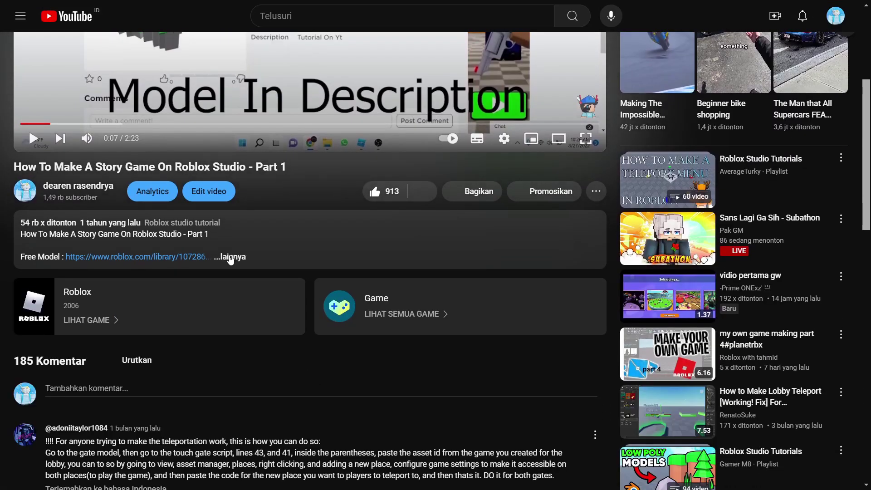
{"action": "left_click", "coordinate": [230, 256]}
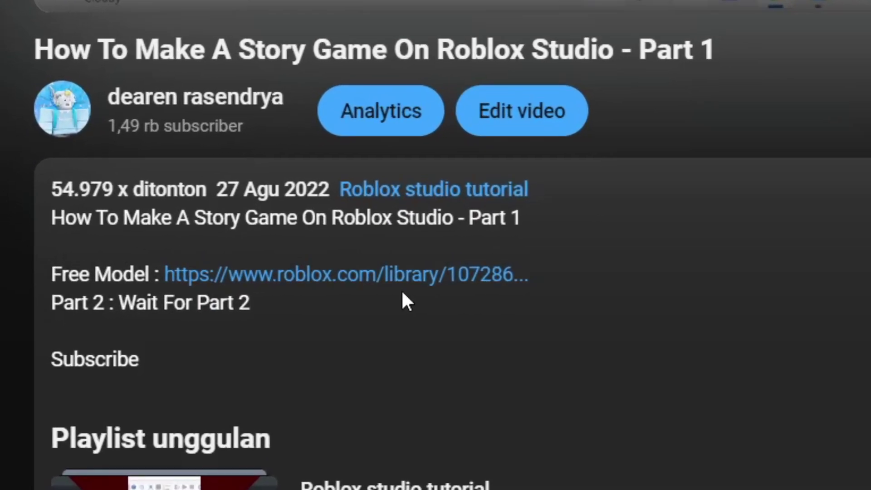
{"action": "left_click", "coordinate": [389, 271]}
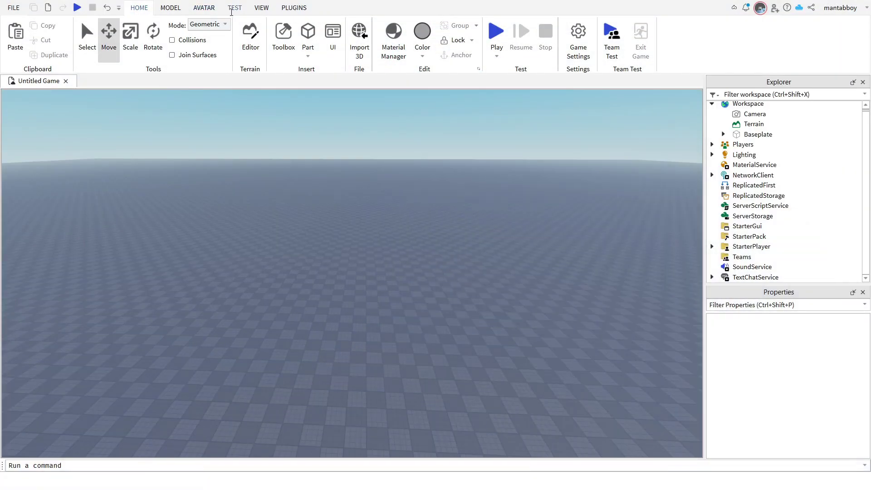
Step: Insert the Story Game Kit from My Models in the Toolbox into the empty baseplate scene
{"action": "left_click", "coordinate": [259, 8]}
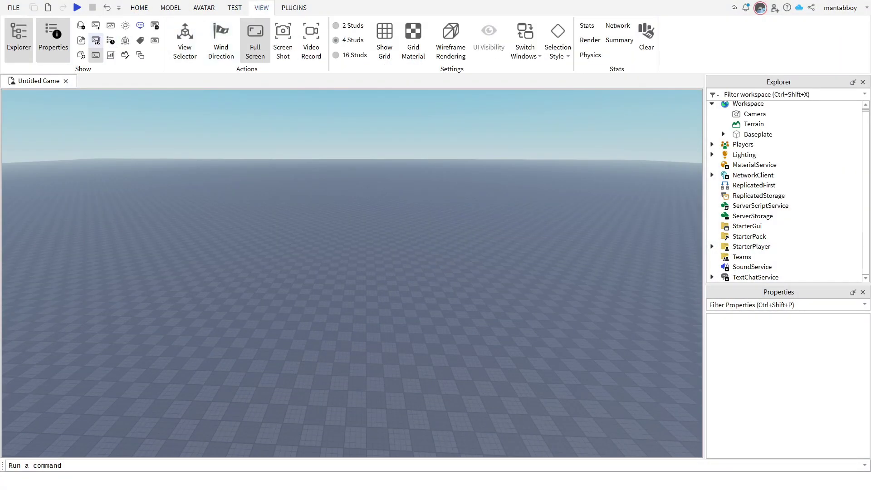
{"action": "left_click", "coordinate": [81, 40]}
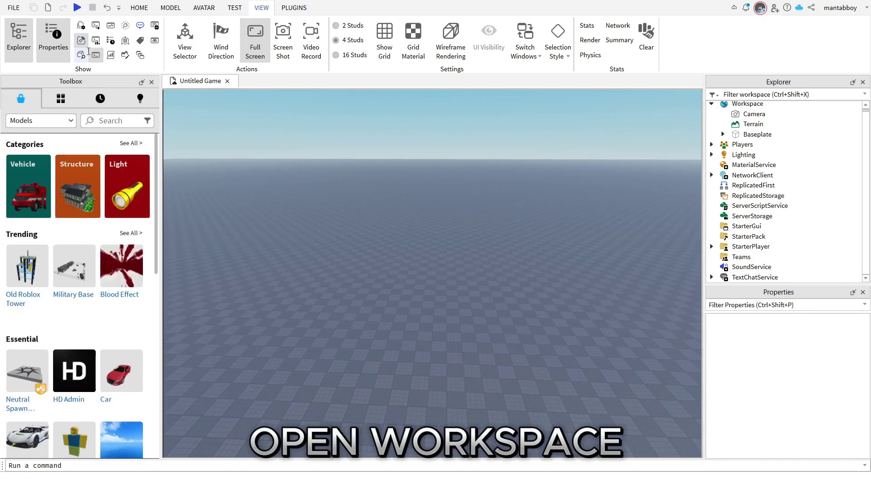
{"action": "left_click", "coordinate": [60, 99]}
{"action": "scroll", "coordinate": [78, 235], "scroll_direction": "down", "scroll_amount": 7}
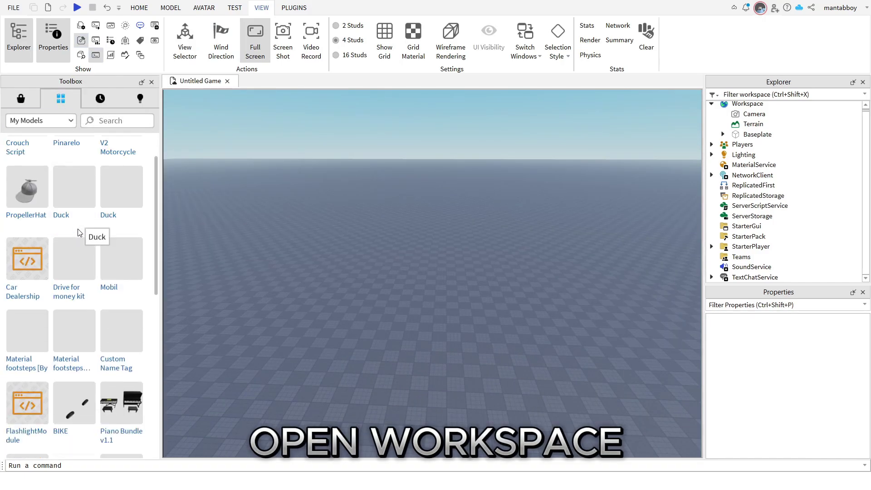
{"action": "scroll", "coordinate": [75, 254], "scroll_direction": "down", "scroll_amount": 2}
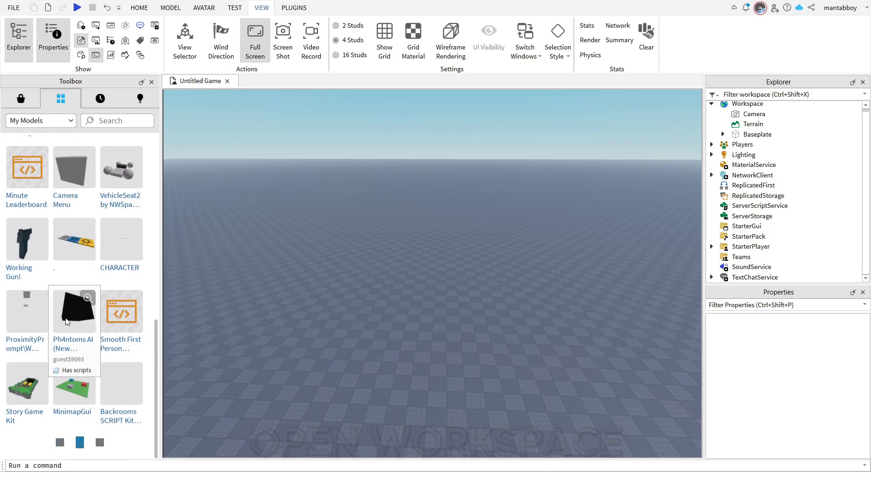
{"action": "left_click_drag", "start_coordinate": [65, 395], "coordinate": [317, 411]}
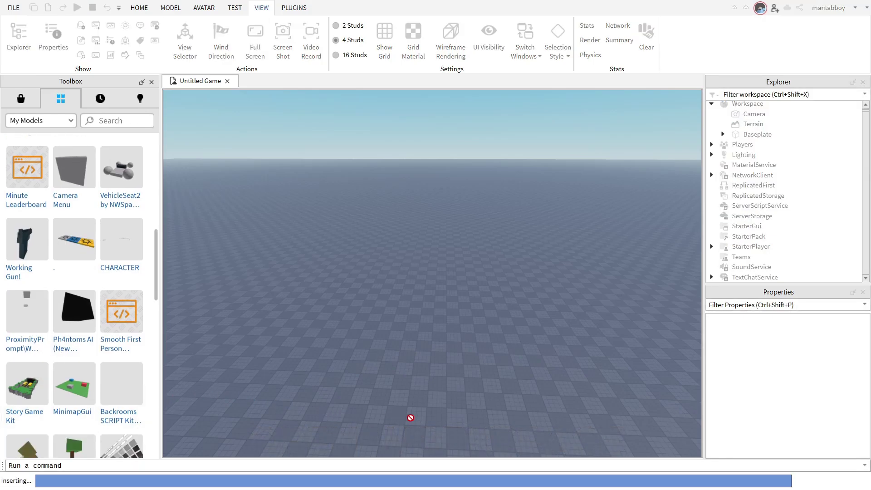
{"action": "left_click_drag", "start_coordinate": [411, 418], "coordinate": [409, 333]}
{"action": "right_click_drag", "start_coordinate": [409, 333], "coordinate": [392, 283]}
{"action": "key", "text": "w"}
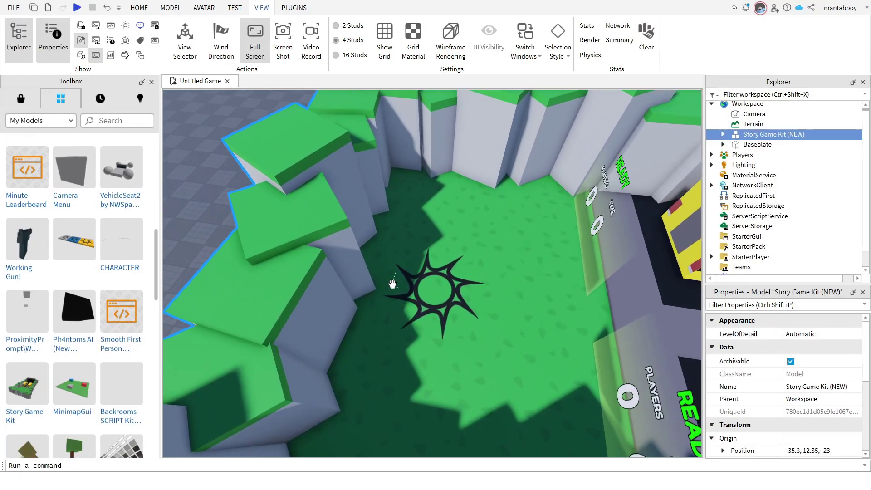
Step: Examine the inserted kit's lobby in the scene and its Leave part using the Select tool
{"action": "left_click", "coordinate": [139, 7]}
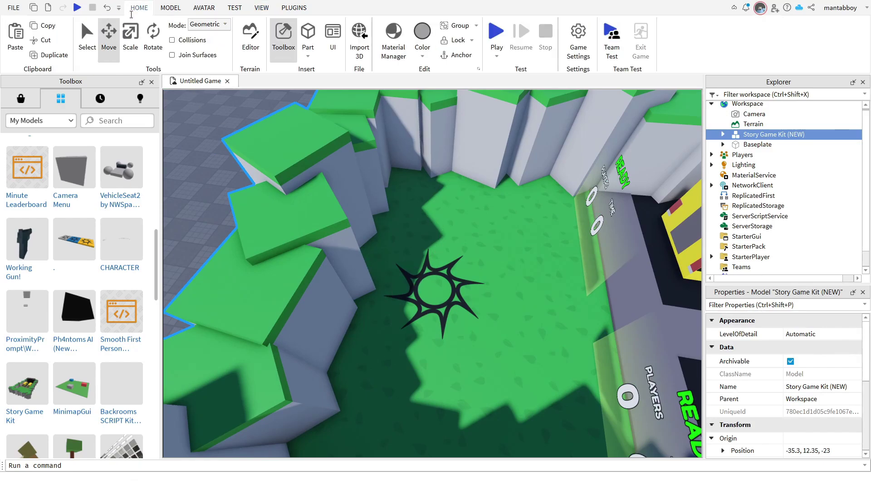
{"action": "left_click", "coordinate": [89, 37]}
{"action": "left_click", "coordinate": [394, 255]}
{"action": "key", "text": "s"}
{"action": "scroll", "coordinate": [251, 229], "scroll_direction": "down", "scroll_amount": 2}
{"action": "left_click", "coordinate": [251, 229]}
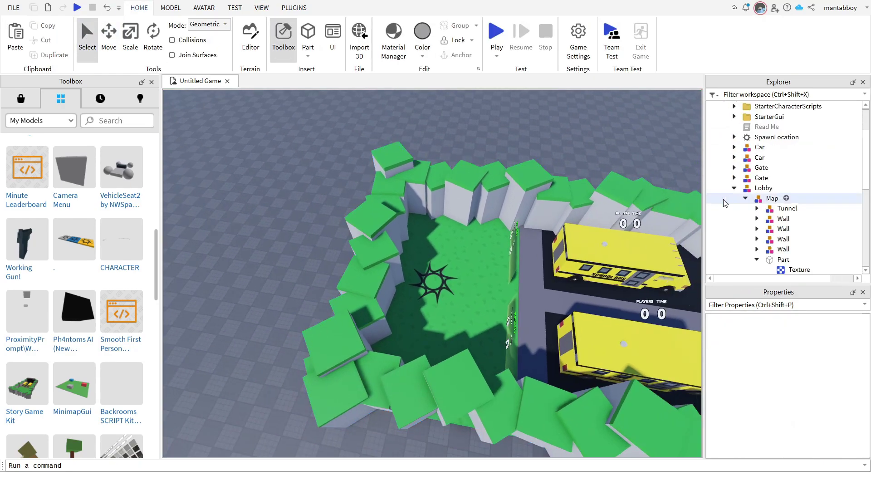
{"action": "left_click", "coordinate": [760, 199]}
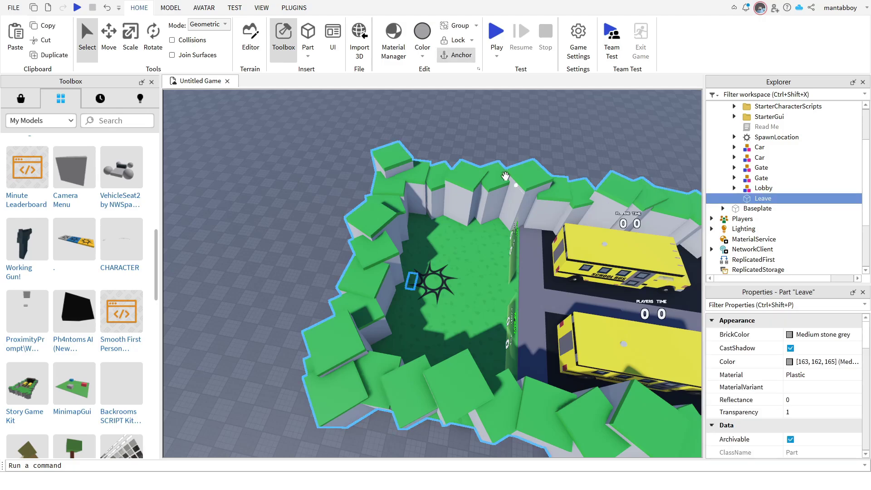
{"action": "left_click", "coordinate": [549, 170]}
{"action": "key", "text": "w"}
{"action": "right_click_drag", "start_coordinate": [550, 170], "coordinate": [567, 170]}
{"action": "key", "text": "a"}
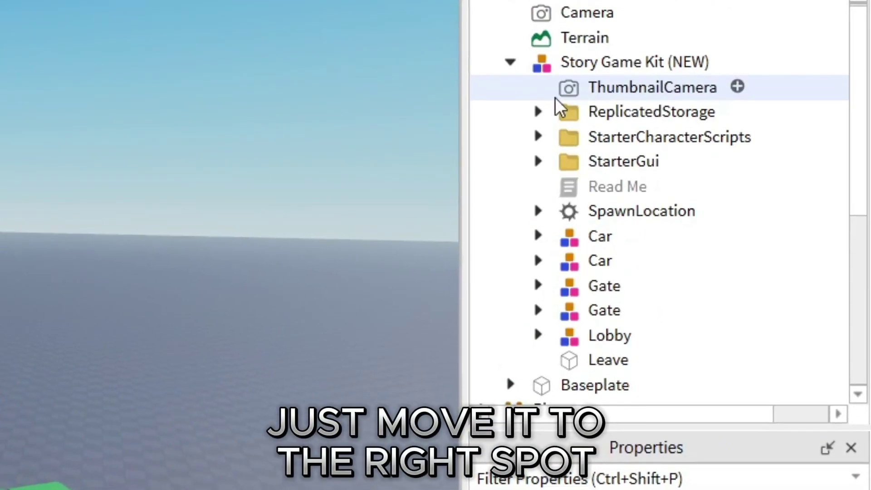
Step: Move LeaveGuiEvent and TransitionEvent from the kit's ReplicatedStorage folder into the game's ReplicatedStorage service
{"action": "left_click", "coordinate": [539, 111]}
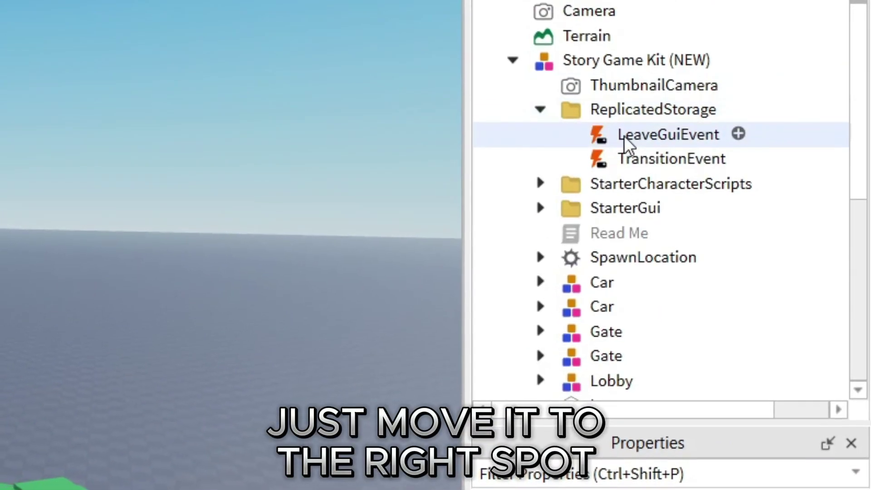
{"action": "left_click", "coordinate": [631, 137]}
{"action": "left_click", "coordinate": [632, 156], "text": "shift"}
{"action": "left_click_drag", "start_coordinate": [620, 134], "coordinate": [667, 216]}
Step: Move LeaveButtonScript and TransitionScript from the kit's StarterCharacterScripts folder into StarterCharacterScripts under StarterPlayer, and collapse StarterPlayer
{"action": "scroll", "coordinate": [509, 178], "scroll_direction": "up", "scroll_amount": 5}
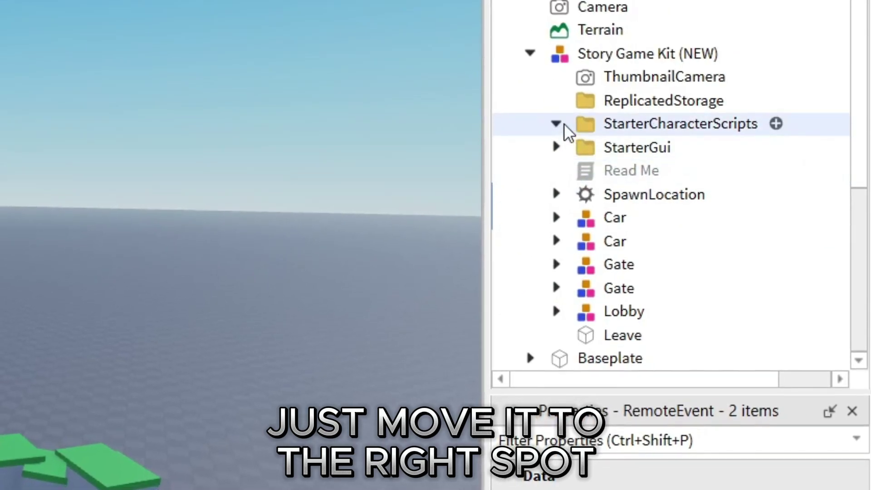
{"action": "left_click", "coordinate": [562, 124]}
{"action": "left_click", "coordinate": [624, 143]}
{"action": "left_click", "coordinate": [626, 164], "text": "shift"}
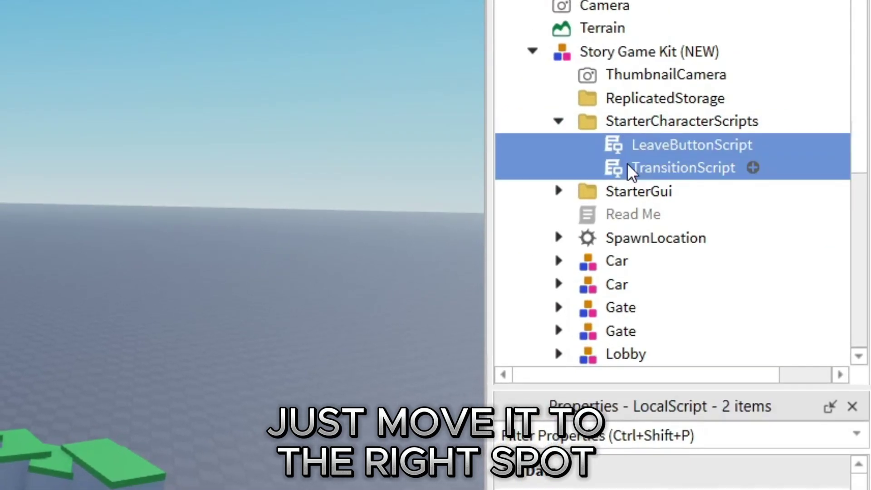
{"action": "left_click_drag", "start_coordinate": [619, 157], "coordinate": [662, 278]}
{"action": "left_click_drag", "start_coordinate": [621, 298], "coordinate": [635, 337]}
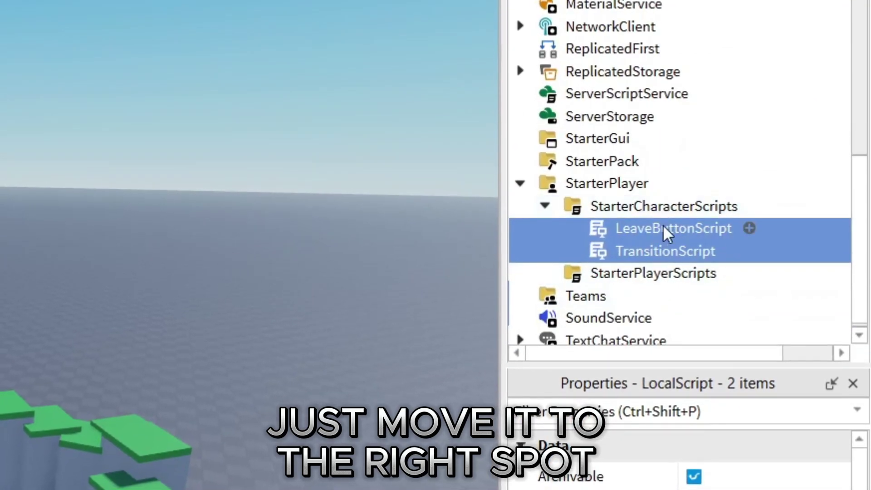
{"action": "left_click", "coordinate": [558, 208]}
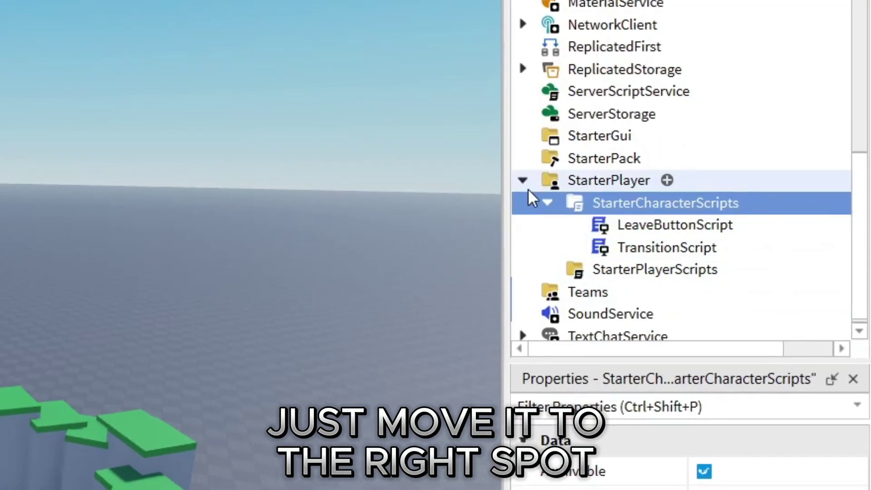
{"action": "left_click", "coordinate": [547, 203]}
{"action": "left_click", "coordinate": [524, 217]}
Step: Move the MainGui from the kit's StarterGui folder into the game's StarterGui service
{"action": "scroll", "coordinate": [557, 222], "scroll_direction": "up", "scroll_amount": 5}
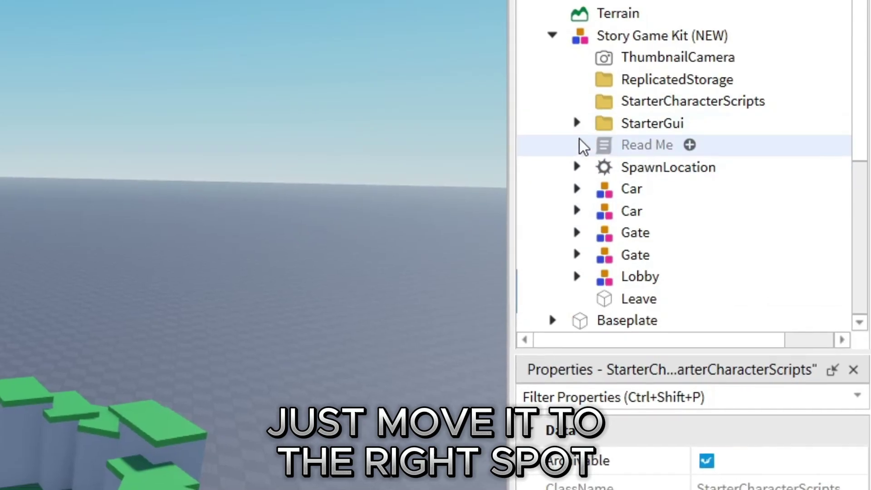
{"action": "left_click", "coordinate": [576, 122]}
{"action": "left_click", "coordinate": [639, 144]}
{"action": "left_click_drag", "start_coordinate": [641, 143], "coordinate": [578, 206]}
Step: Delete the kit's emptied ReplicatedStorage, StarterCharacterScripts and StarterGui folders
{"action": "scroll", "coordinate": [580, 200], "scroll_direction": "up", "scroll_amount": 6}
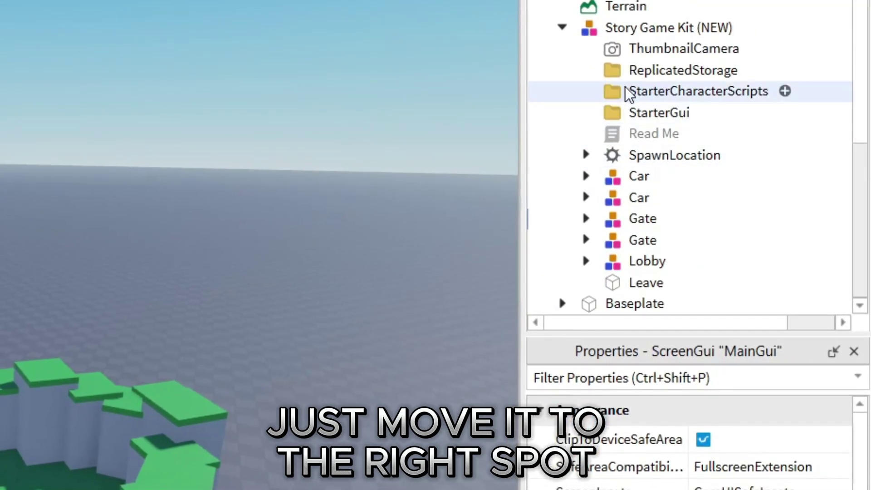
{"action": "left_click", "coordinate": [608, 78]}
{"action": "left_click", "coordinate": [636, 121], "text": "shift"}
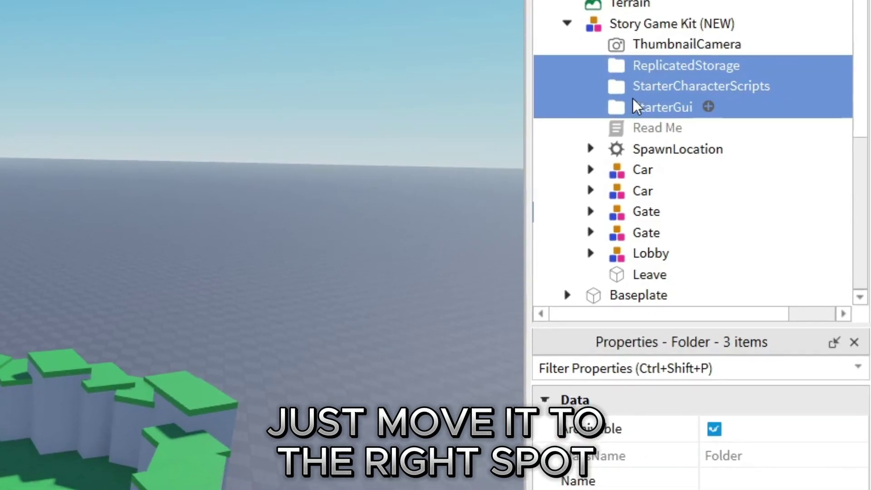
{"action": "key", "text": "Delete"}
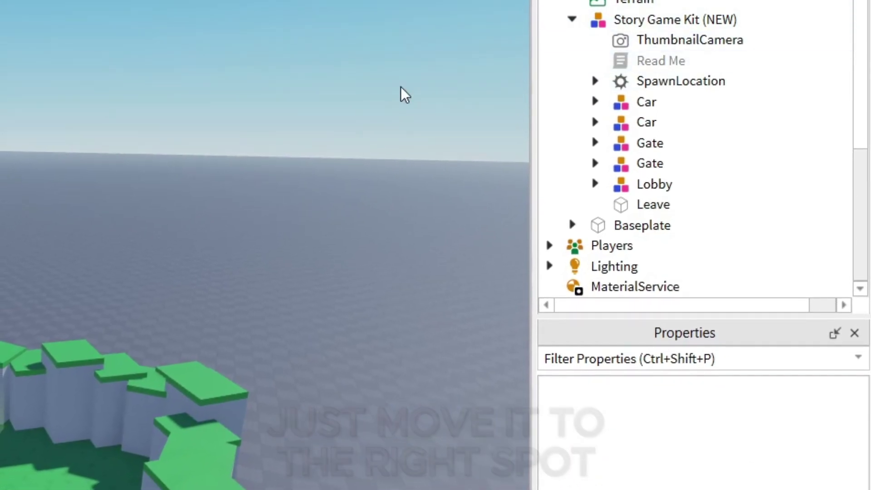
Step: Ungroup the Story Game Kit (NEW) model directly into Workspace and clear the selection
{"action": "right_click_drag", "start_coordinate": [401, 86], "coordinate": [436, 91]}
{"action": "left_click", "coordinate": [644, 28]}
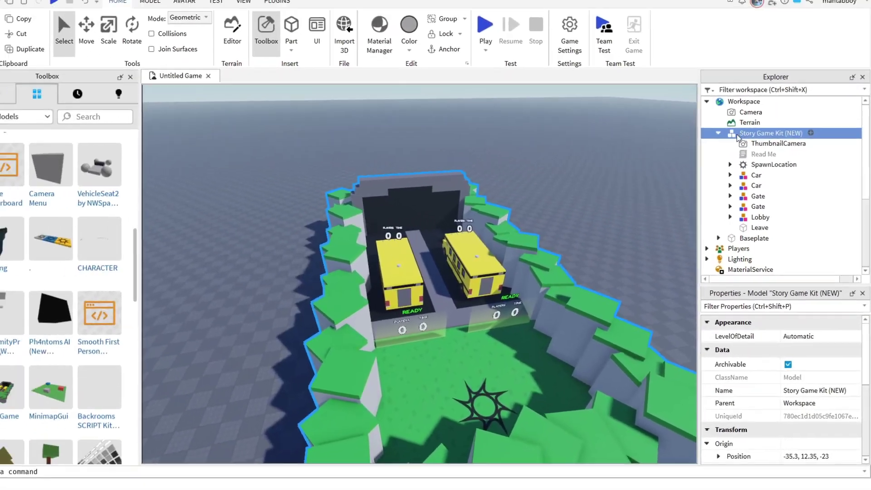
{"action": "key", "text": "ctrl+u"}
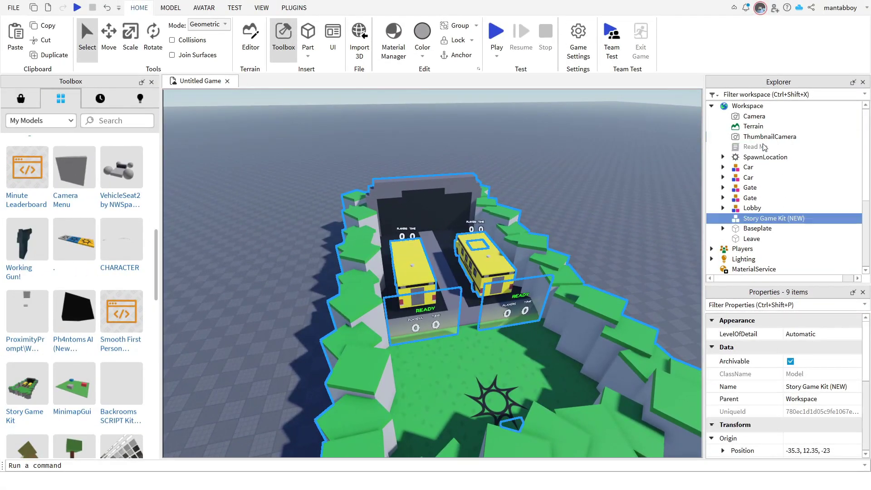
{"action": "left_click", "coordinate": [621, 173]}
{"action": "right_click_drag", "start_coordinate": [621, 173], "coordinate": [621, 172]}
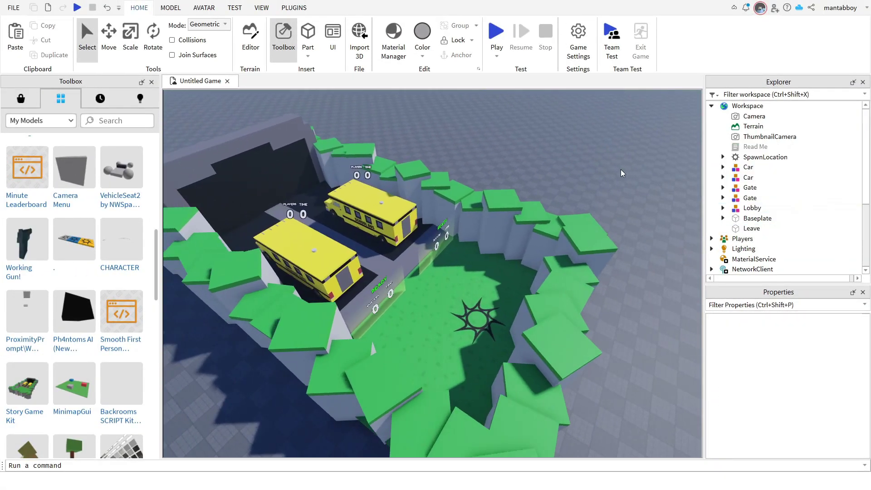
{"action": "scroll", "coordinate": [469, 288], "scroll_direction": "down", "scroll_amount": 3}
{"action": "scroll", "coordinate": [454, 259], "scroll_direction": "up", "scroll_amount": 4}
{"action": "right_click_drag", "start_coordinate": [430, 224], "coordinate": [430, 267]}
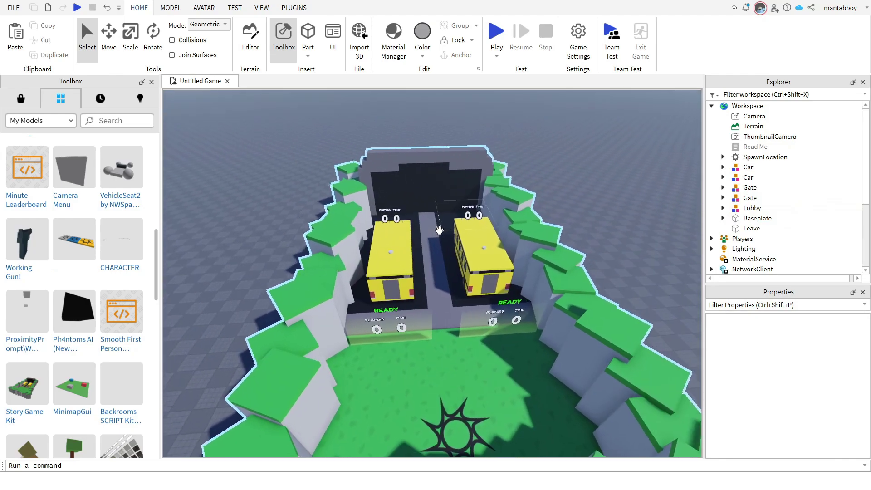
{"action": "left_click", "coordinate": [430, 275]}
{"action": "scroll", "coordinate": [481, 245], "scroll_direction": "down", "scroll_amount": 2}
{"action": "left_click", "coordinate": [581, 181]}
{"action": "scroll", "coordinate": [540, 163], "scroll_direction": "up", "scroll_amount": 2}
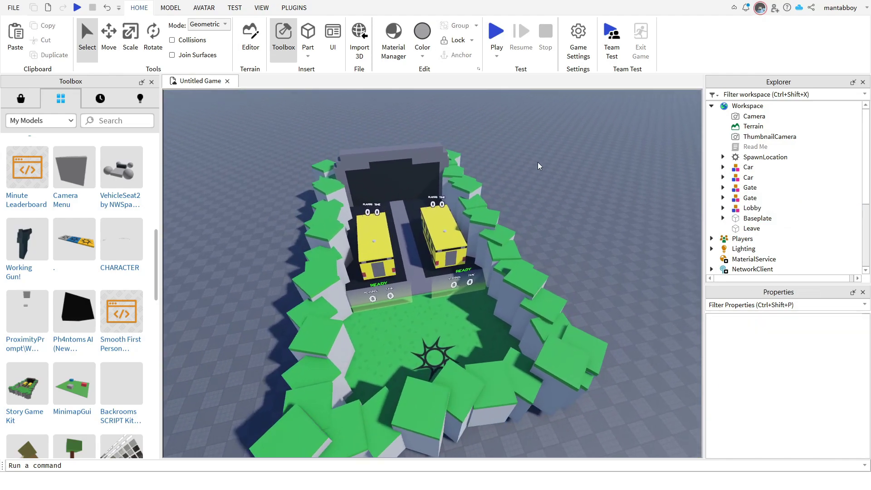
{"action": "scroll", "coordinate": [540, 162], "scroll_direction": "down", "scroll_amount": 2}
{"action": "key", "text": "a"}
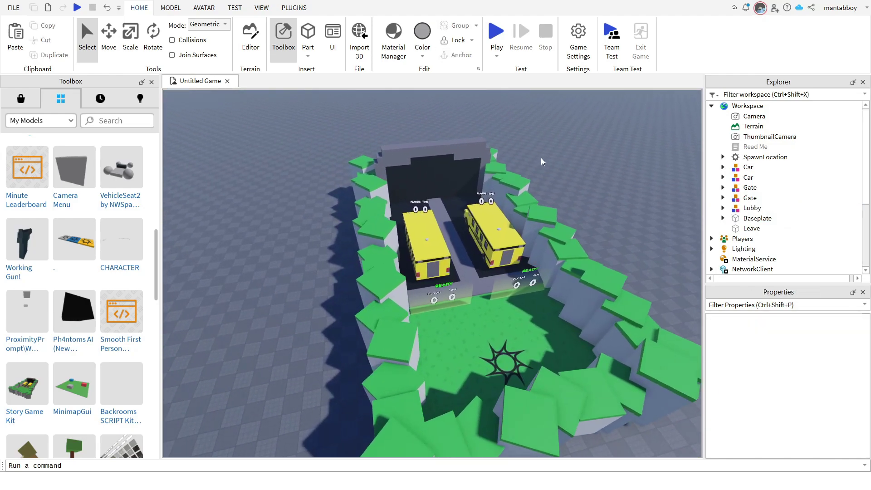
Step: Insert a block Part and place it against the lobby wall, on the edge between the grass and the bus area
{"action": "key", "text": "a"}
{"action": "key", "text": "w"}
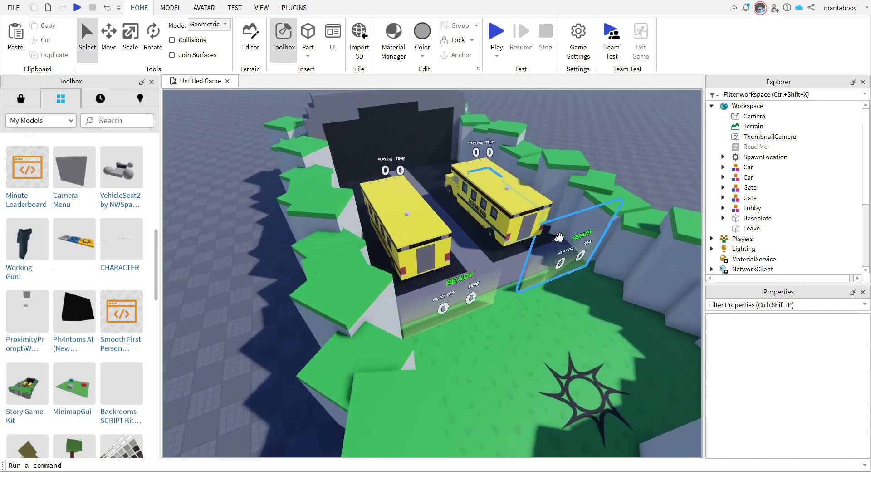
{"action": "right_click_drag", "start_coordinate": [558, 239], "coordinate": [559, 238]}
{"action": "key", "text": "d"}
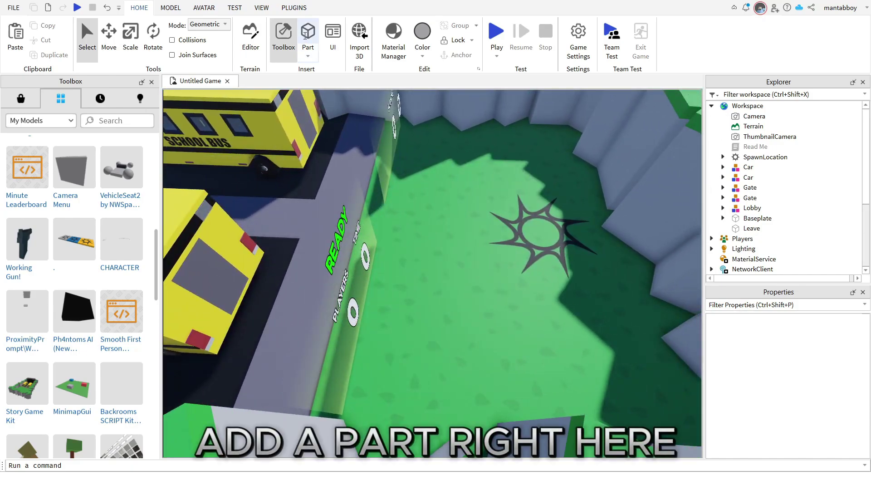
{"action": "left_click", "coordinate": [305, 36]}
{"action": "left_click_drag", "start_coordinate": [422, 276], "coordinate": [406, 296]}
{"action": "right_click_drag", "start_coordinate": [407, 296], "coordinate": [406, 296]}
{"action": "left_click_drag", "start_coordinate": [406, 296], "coordinate": [475, 286]}
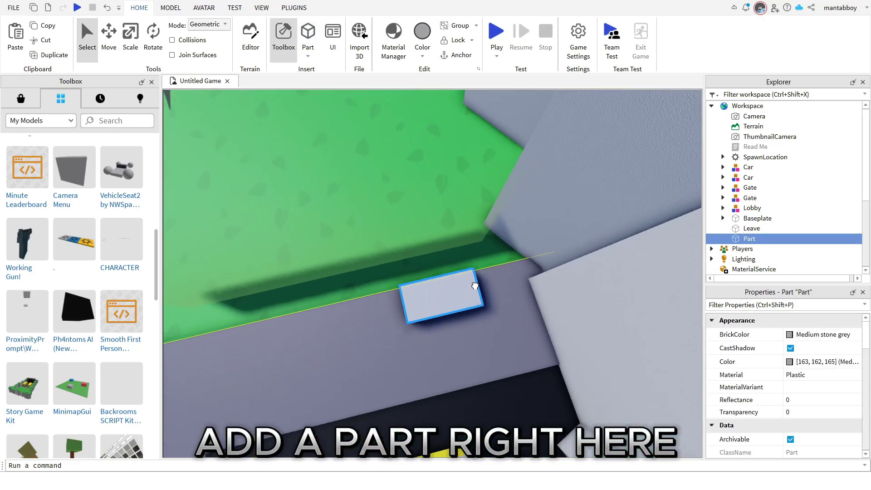
{"action": "left_click_drag", "start_coordinate": [485, 252], "coordinate": [482, 262]}
{"action": "right_click_drag", "start_coordinate": [482, 262], "coordinate": [467, 258]}
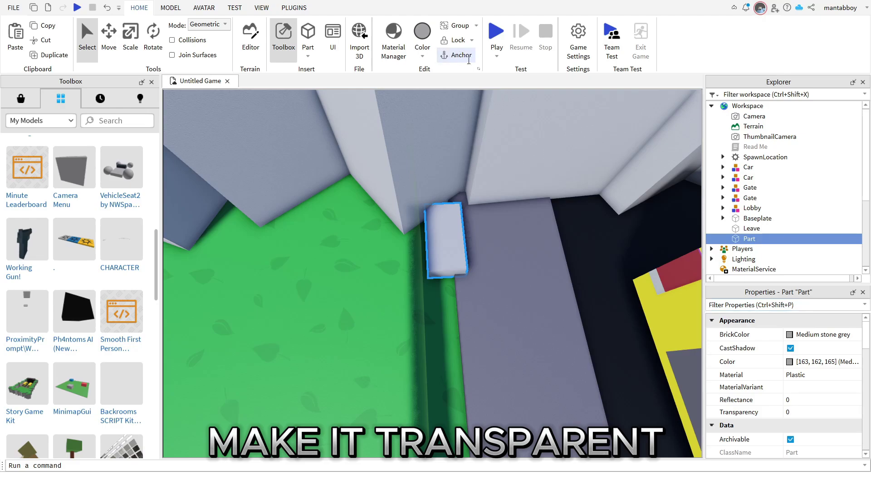
Step: Anchor the new part and set its Transparency to 1
{"action": "left_click", "coordinate": [747, 304]}
{"action": "type", "text": "tr"}
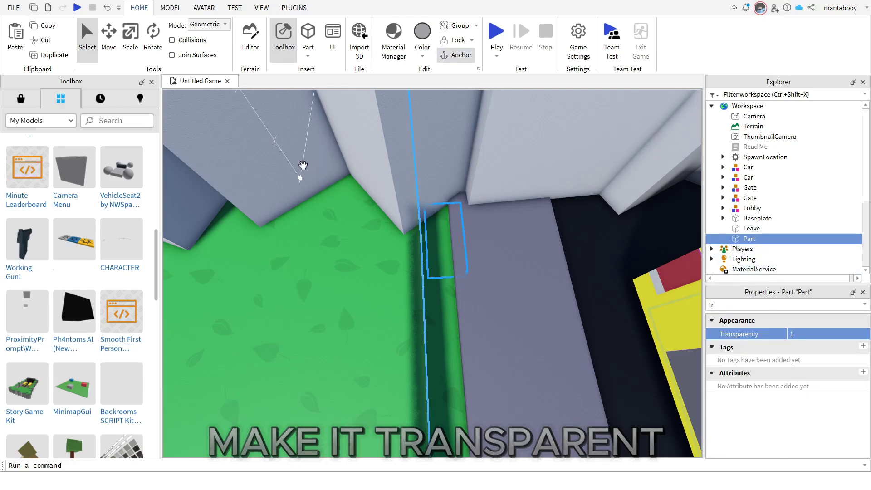
Step: Scale the transparent part lengthwise so it spans the whole gate line from one lobby wall to the other
{"action": "left_click", "coordinate": [129, 41]}
{"action": "right_click_drag", "start_coordinate": [438, 252], "coordinate": [410, 276]}
{"action": "left_click_drag", "start_coordinate": [408, 279], "coordinate": [510, 334]}
{"action": "key", "text": "d"}
{"action": "key", "text": "a"}
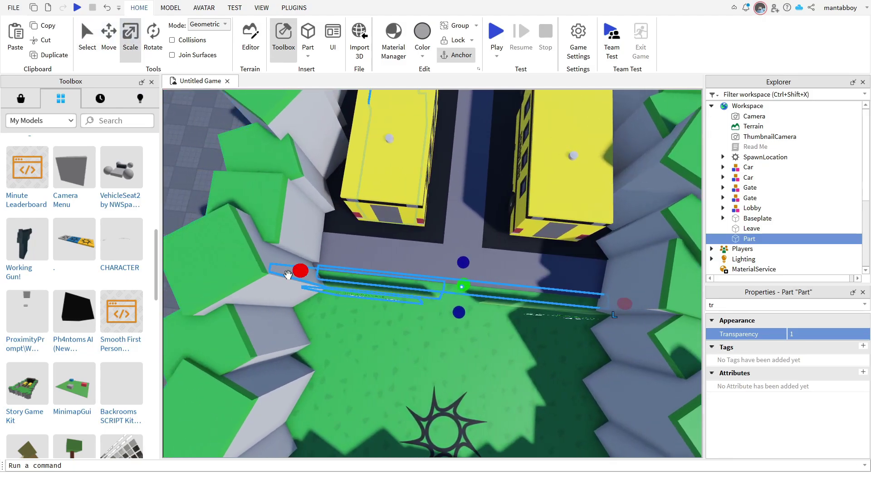
{"action": "key", "text": "d"}
Step: Scale the transparent part upward into a tall barrier that rises above both gates
{"action": "right_click_drag", "start_coordinate": [286, 272], "coordinate": [333, 317]}
{"action": "key", "text": "s"}
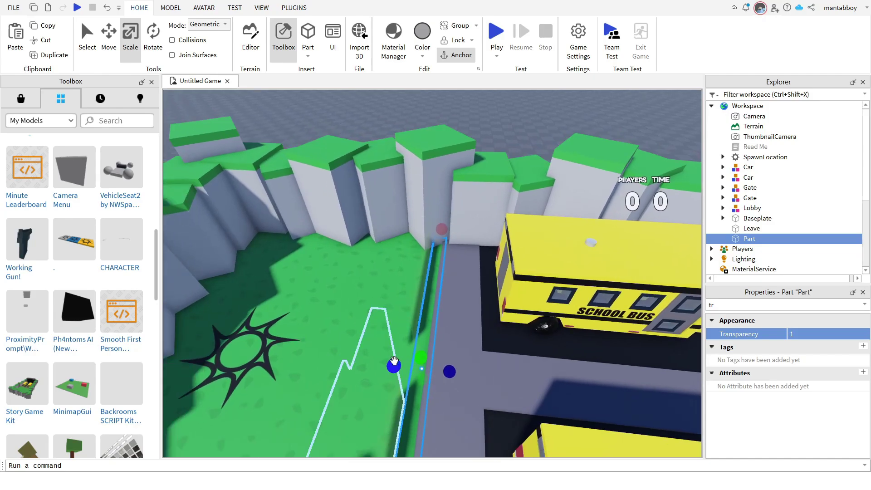
{"action": "key", "text": "s"}
{"action": "left_click_drag", "start_coordinate": [423, 345], "coordinate": [428, 231]}
{"action": "key", "text": "a"}
{"action": "key", "text": "w"}
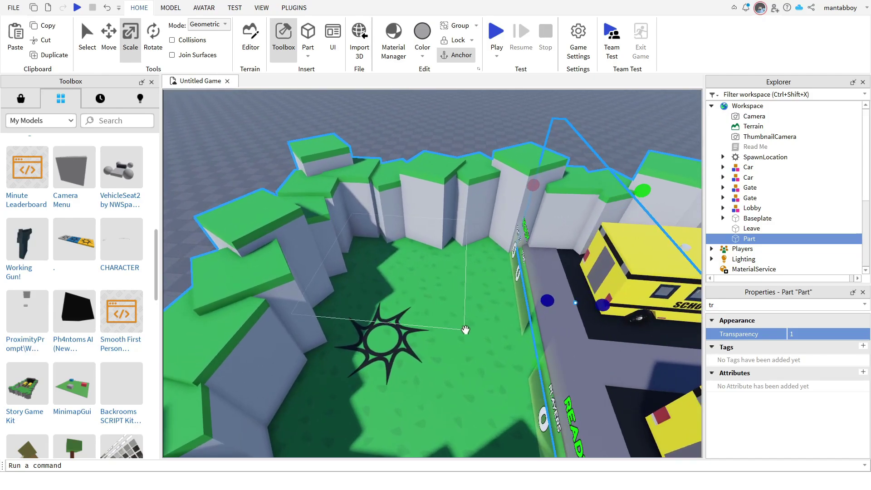
{"action": "right_click_drag", "start_coordinate": [606, 303], "coordinate": [495, 268]}
{"action": "key", "text": "s"}
{"action": "key", "text": "d"}
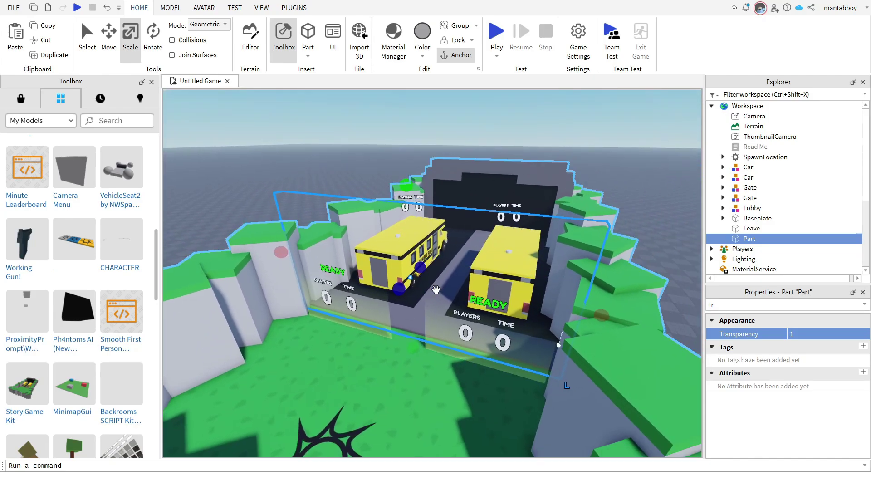
Step: Adjust the barrier's thickness on its grass side, clear the selection and switch the Toolbox to the marketplace models
{"action": "scroll", "coordinate": [438, 290], "scroll_direction": "down", "scroll_amount": 8}
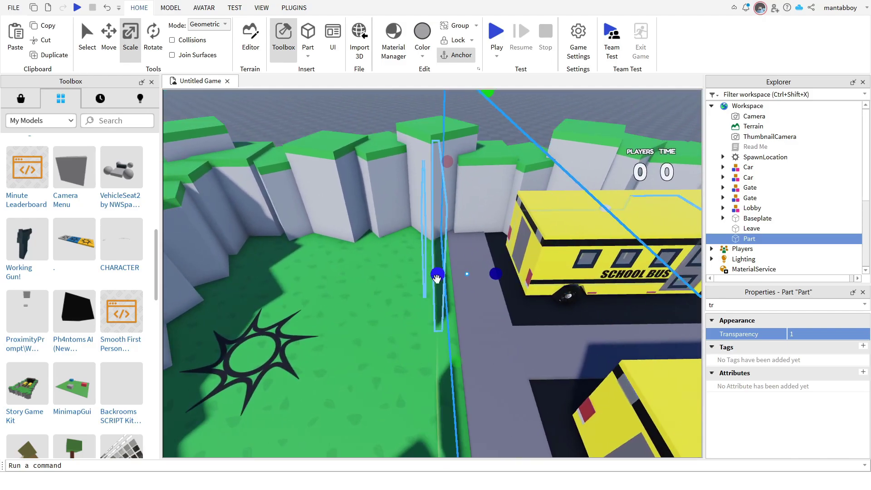
{"action": "key", "text": "w"}
{"action": "left_click_drag", "start_coordinate": [440, 279], "coordinate": [433, 276]}
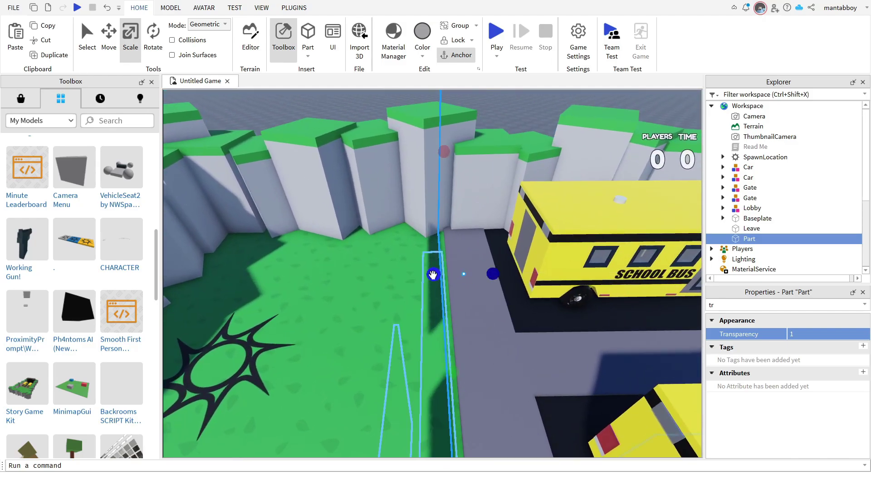
{"action": "right_click_drag", "start_coordinate": [434, 278], "coordinate": [487, 358]}
{"action": "key", "text": "s"}
{"action": "left_click", "coordinate": [443, 156]}
{"action": "left_click", "coordinate": [29, 102]}
{"action": "key", "text": "w"}
{"action": "key", "text": "w"}
{"action": "key", "text": "s"}
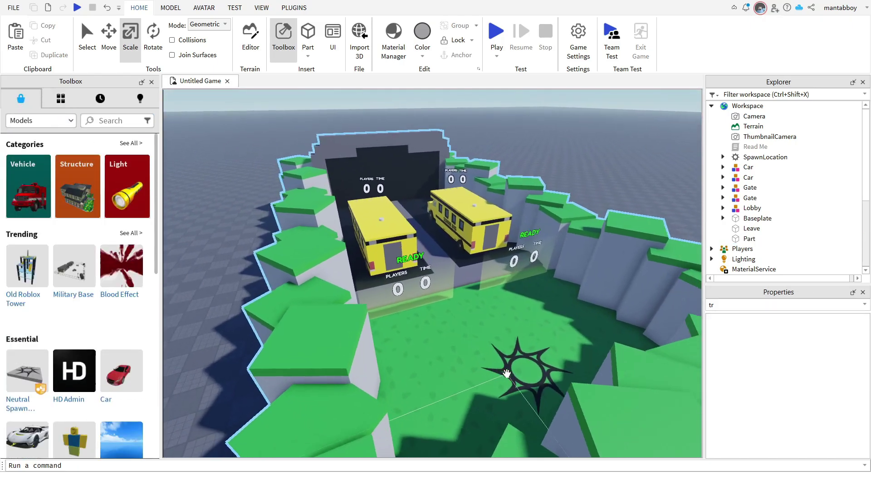
Step: Start a playtest, walk the character into the gates to board a bus, and test the LEAVE button twice
{"action": "left_click", "coordinate": [496, 31]}
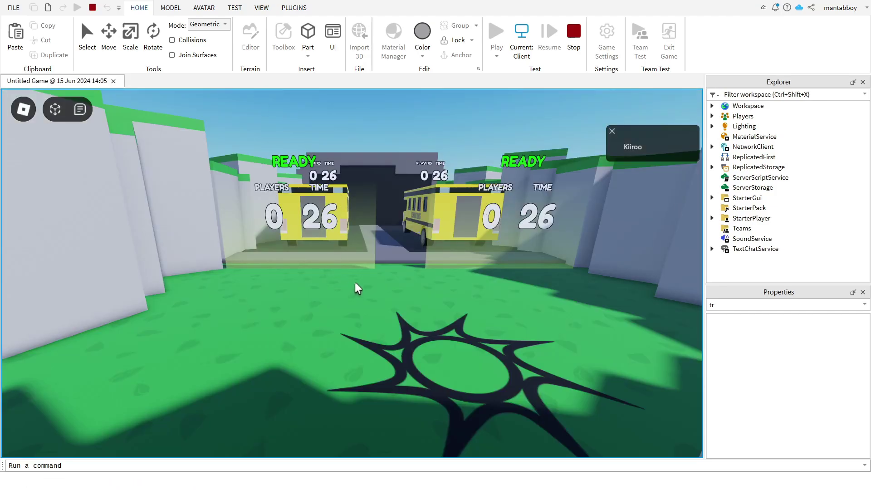
{"action": "key", "text": "w"}
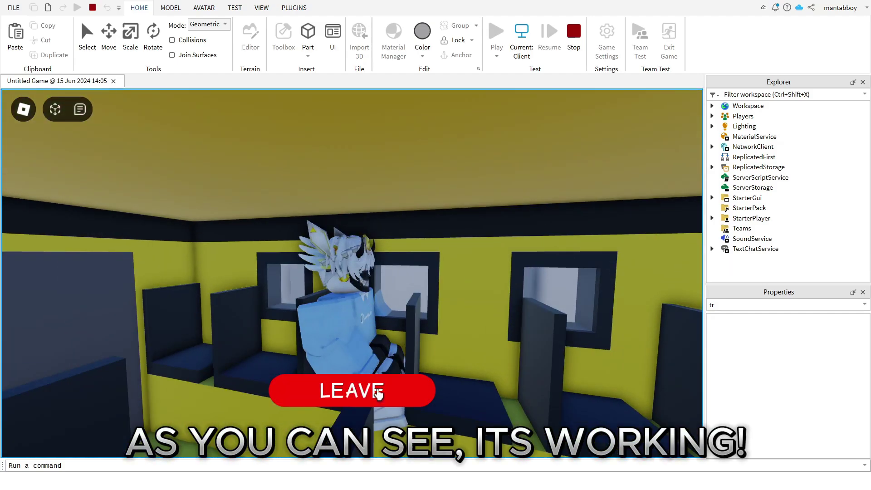
{"action": "left_click", "coordinate": [375, 389]}
{"action": "right_click_drag", "start_coordinate": [391, 343], "coordinate": [392, 343]}
{"action": "key", "text": "w"}
{"action": "key", "text": "w"}
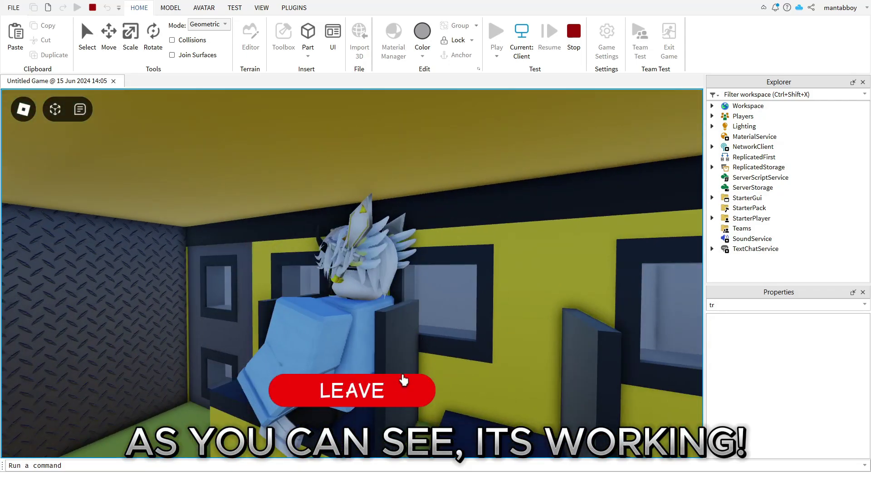
{"action": "left_click", "coordinate": [402, 379]}
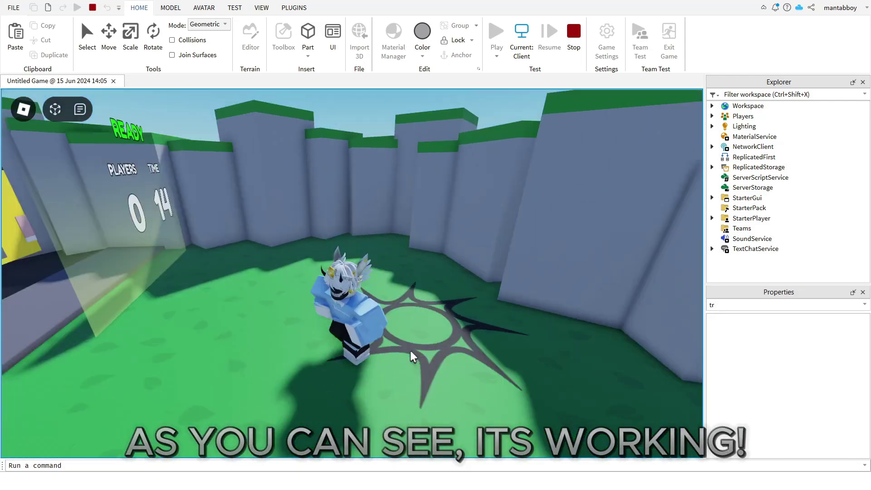
Step: Walk the character into a gate again, stay in the bus to check the teleport countdown, and stop the playtest
{"action": "scroll", "coordinate": [410, 357], "scroll_direction": "down", "scroll_amount": 4}
{"action": "right_click_drag", "start_coordinate": [410, 357], "coordinate": [411, 357]}
{"action": "key", "text": "w"}
{"action": "key", "text": "w"}
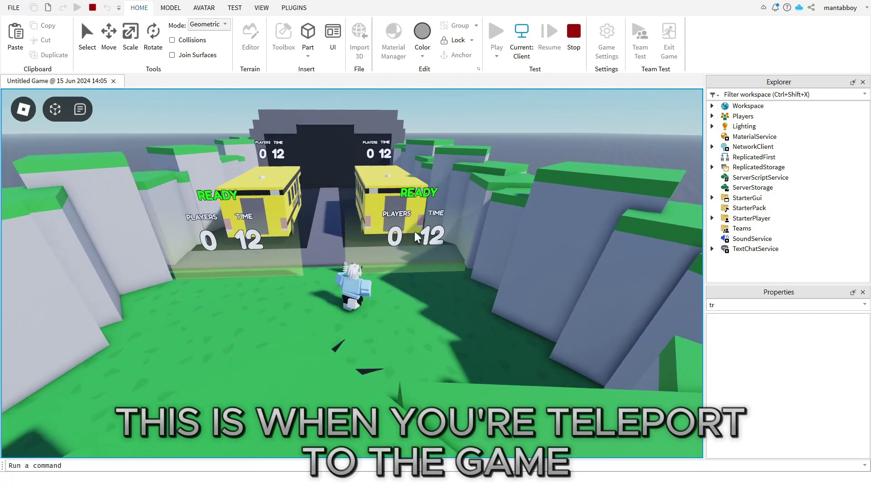
{"action": "right_click_drag", "start_coordinate": [423, 242], "coordinate": [423, 242]}
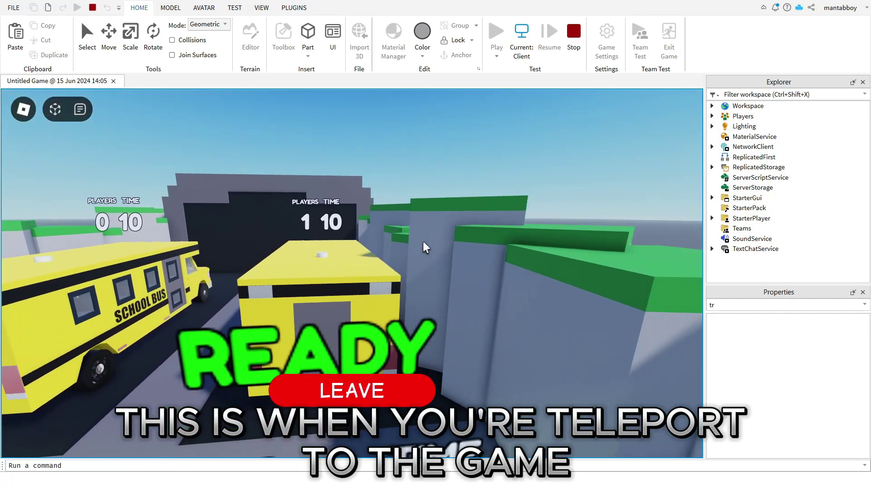
{"action": "right_click_drag", "start_coordinate": [352, 233], "coordinate": [352, 233]}
{"action": "scroll", "coordinate": [352, 233], "scroll_direction": "down", "scroll_amount": 3}
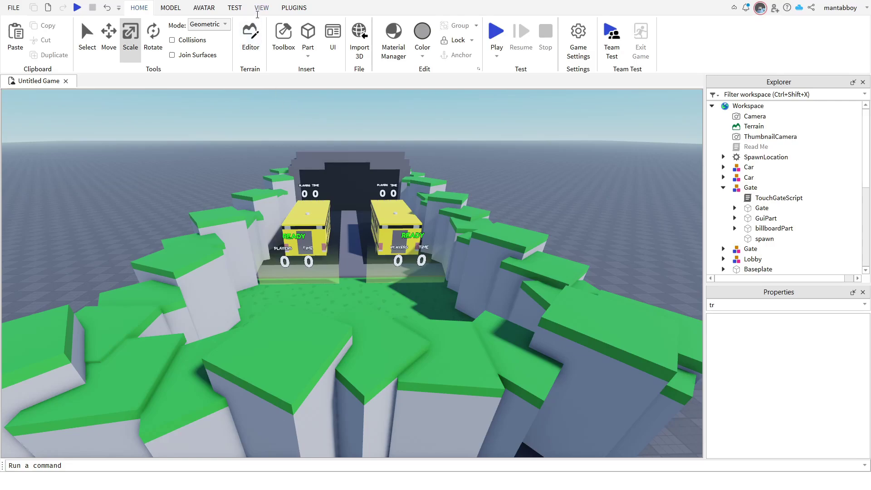
Step: Open the Asset Manager and show the game's Places folder
{"action": "left_click", "coordinate": [261, 8]}
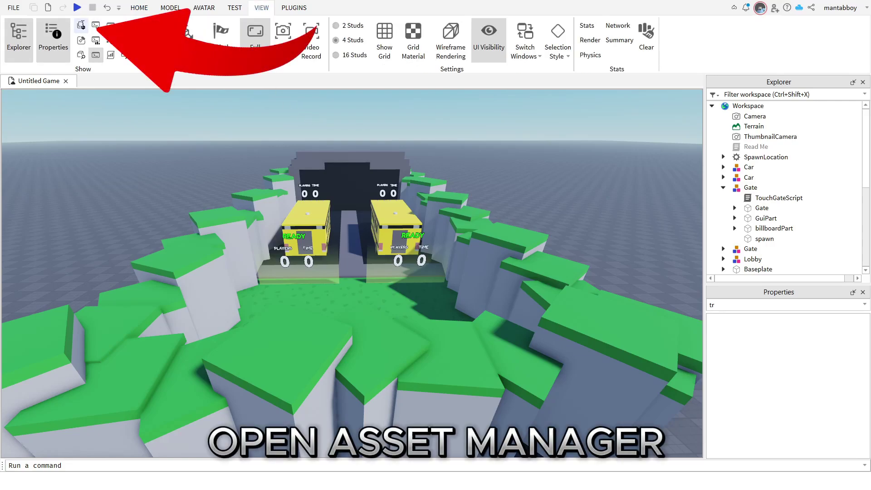
{"action": "left_click", "coordinate": [81, 25]}
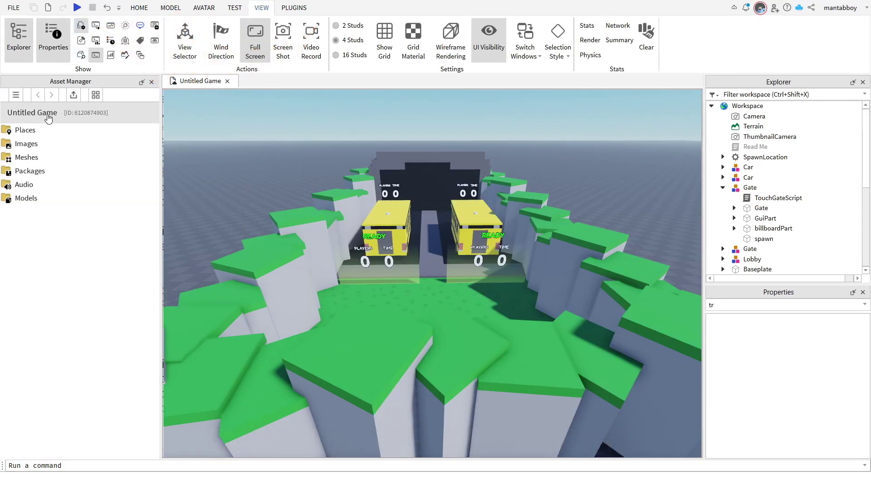
{"action": "double_click", "coordinate": [44, 130]}
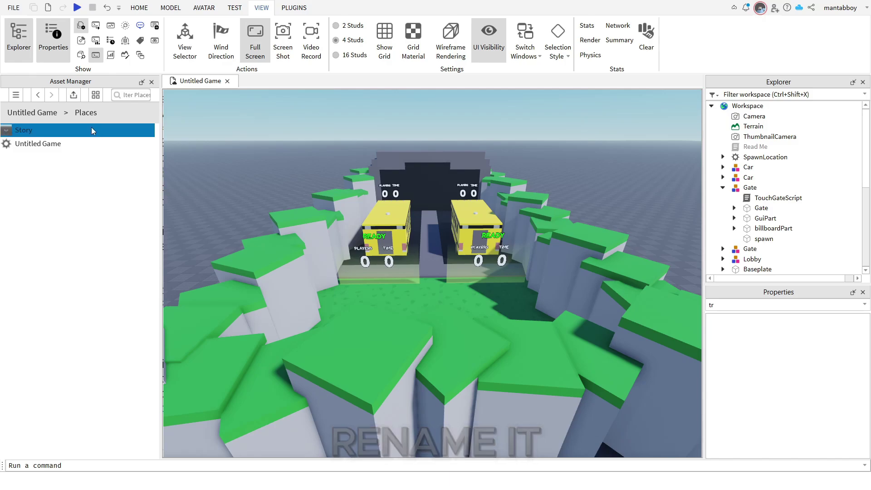
Step: Select the Story place in the Places folder and copy its place ID
{"action": "left_click", "coordinate": [109, 183]}
{"action": "left_click", "coordinate": [59, 134]}
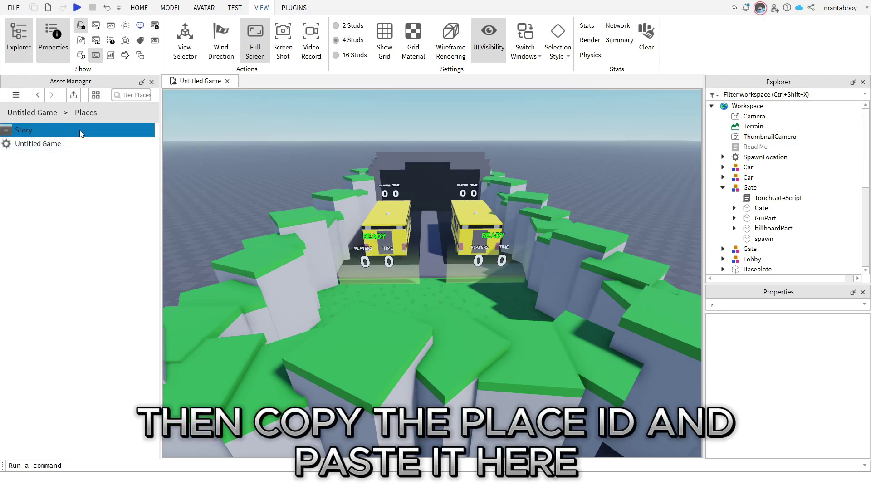
{"action": "left_click", "coordinate": [68, 185]}
{"action": "right_click_drag", "start_coordinate": [293, 156], "coordinate": [295, 210]}
{"action": "left_click", "coordinate": [45, 131]}
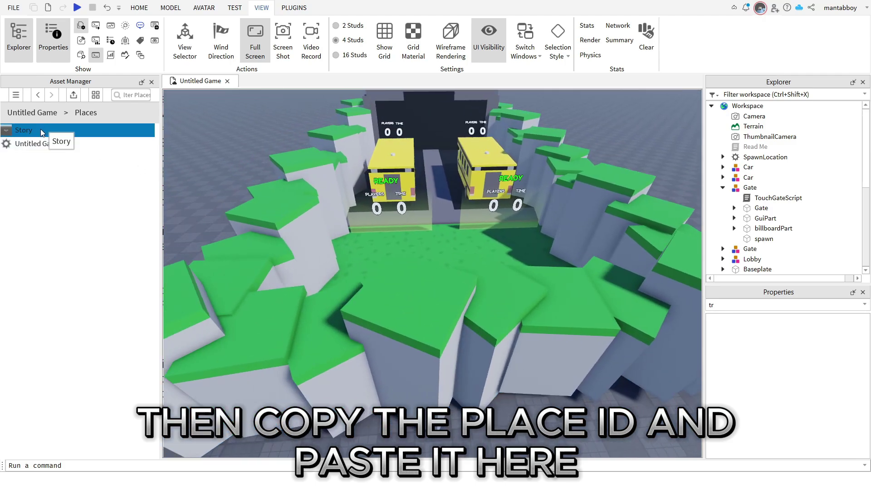
{"action": "left_click", "coordinate": [44, 143]}
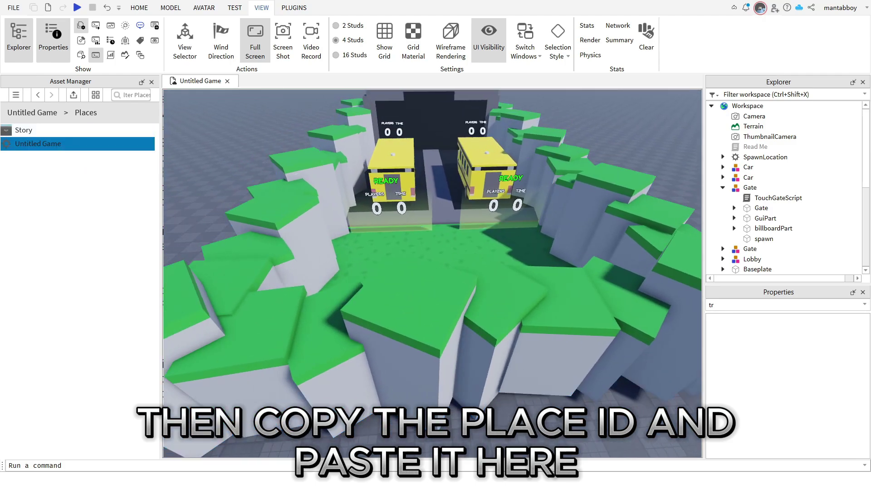
{"action": "left_click", "coordinate": [100, 135]}
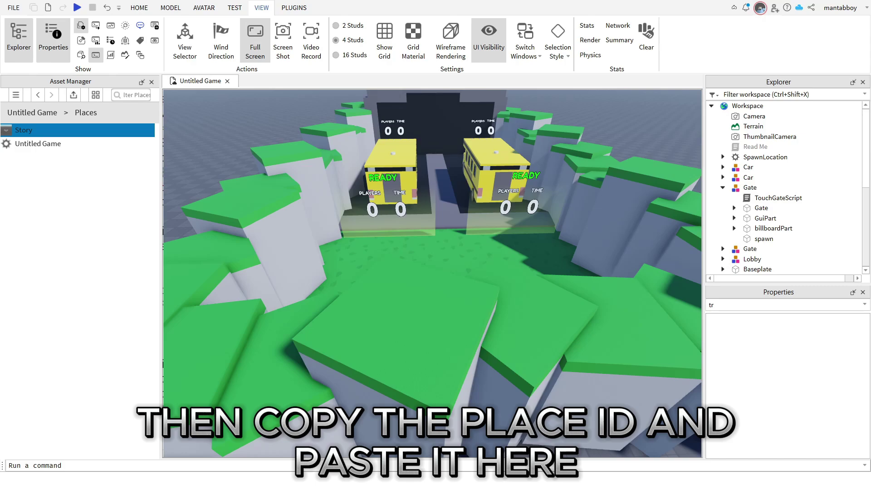
{"action": "left_click", "coordinate": [764, 199]}
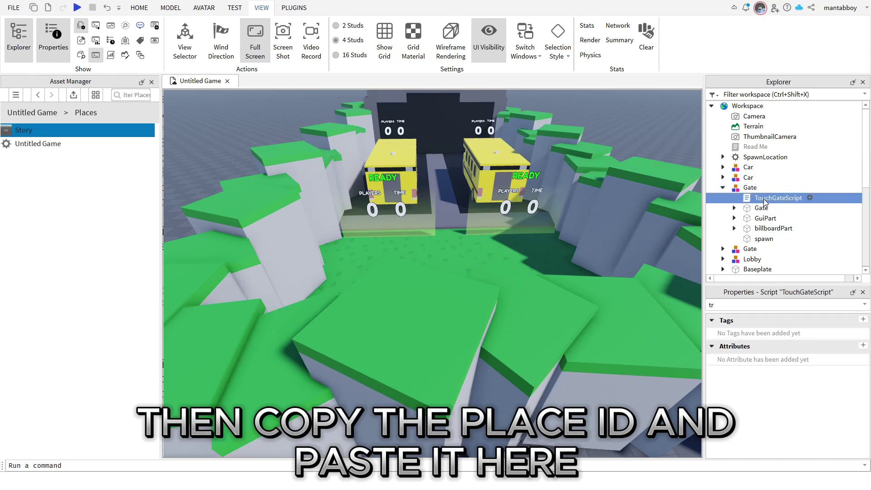
{"action": "left_click", "coordinate": [762, 189]}
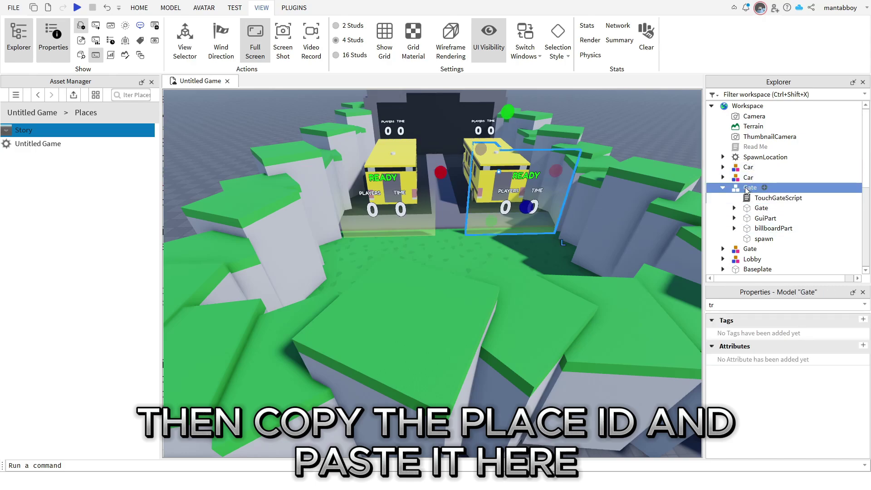
{"action": "left_click", "coordinate": [767, 200]}
{"action": "double_click", "coordinate": [768, 199]}
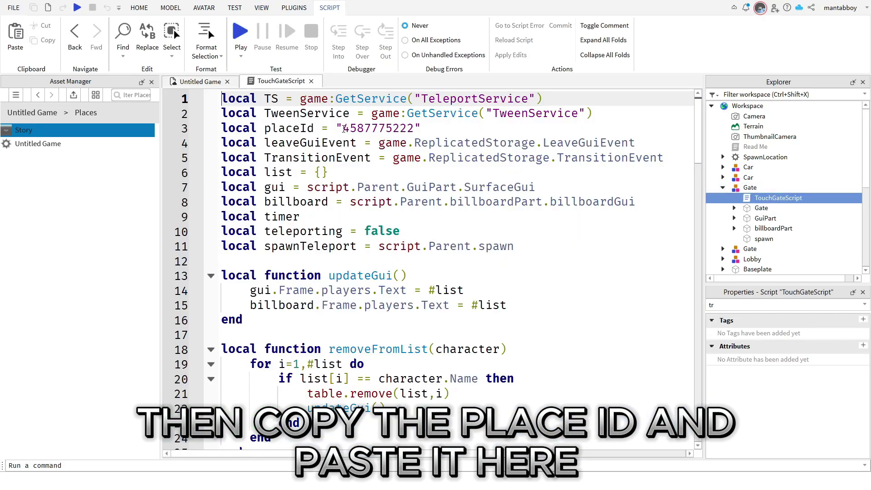
{"action": "left_click_drag", "start_coordinate": [343, 130], "coordinate": [395, 132]}
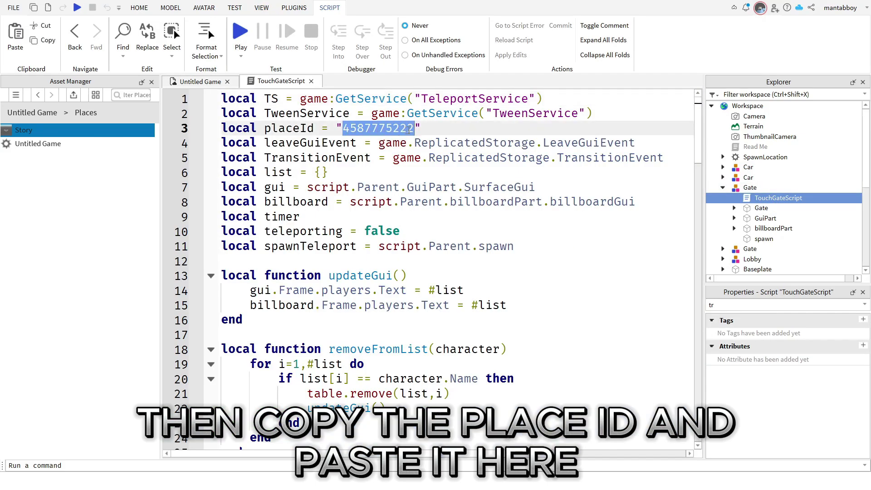
{"action": "key", "text": "ctrl+v"}
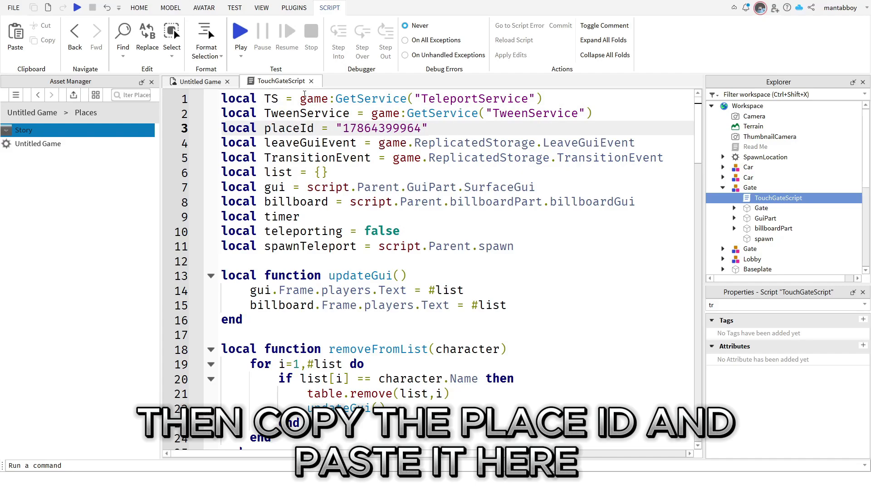
{"action": "left_click", "coordinate": [311, 81]}
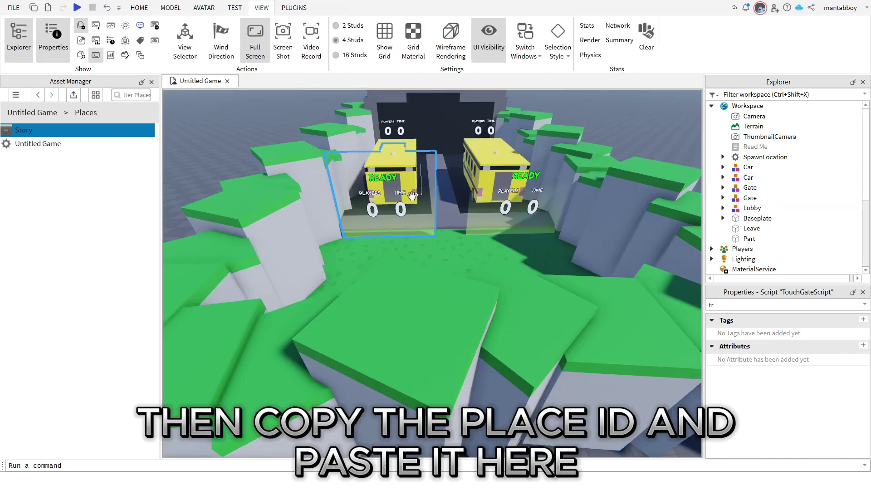
{"action": "left_click", "coordinate": [402, 206]}
{"action": "left_click", "coordinate": [723, 198]}
{"action": "double_click", "coordinate": [748, 207]}
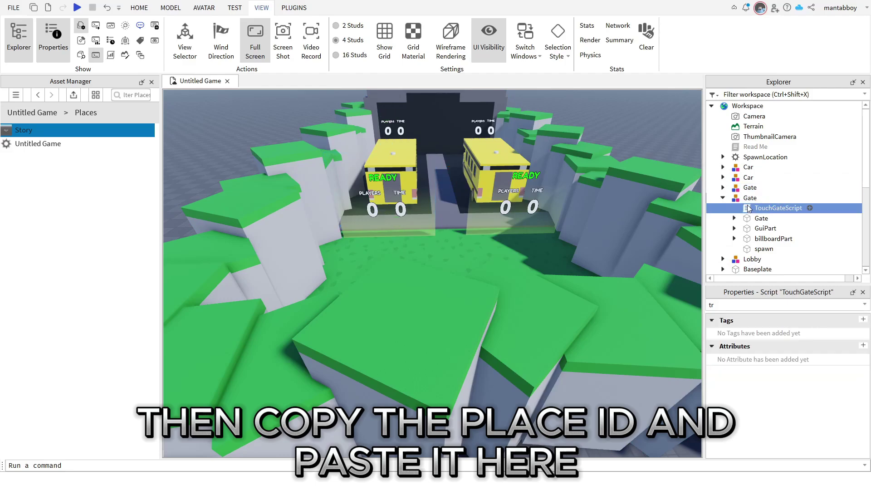
{"action": "left_click_drag", "start_coordinate": [414, 129], "coordinate": [348, 129]}
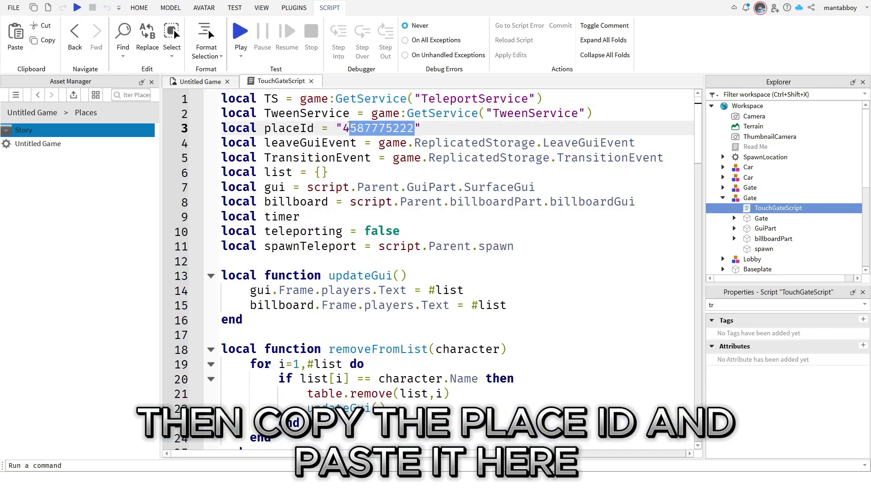
{"action": "key", "text": "ctrl+v"}
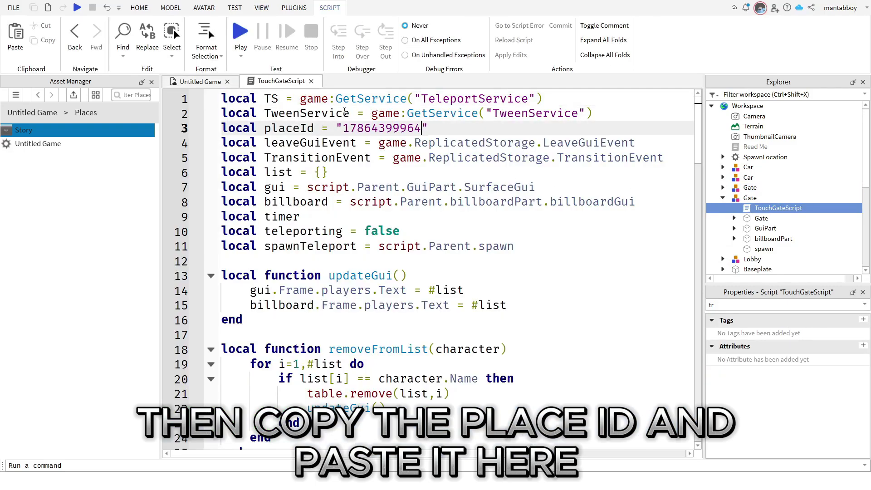
Step: Close the second Gate's TouchGateScript, collapse that Gate in the Explorer and clear the selection
{"action": "left_click", "coordinate": [312, 81]}
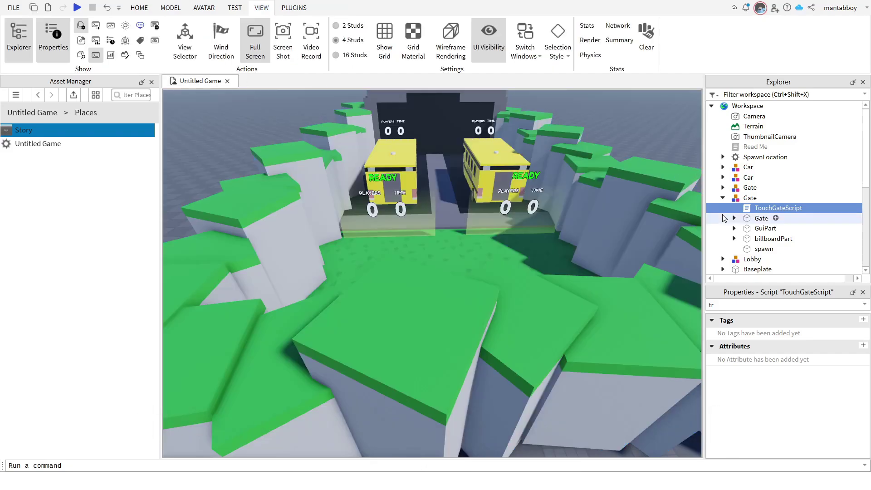
{"action": "left_click", "coordinate": [722, 198]}
{"action": "left_click", "coordinate": [628, 136]}
{"action": "scroll", "coordinate": [628, 136], "scroll_direction": "down", "scroll_amount": 3}
{"action": "right_click_drag", "start_coordinate": [534, 108], "coordinate": [543, 113]}
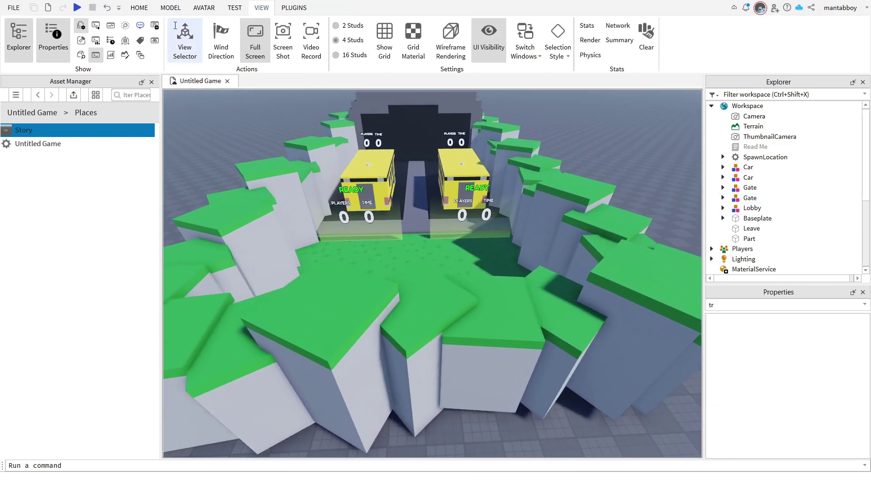
{"action": "left_click", "coordinate": [138, 8]}
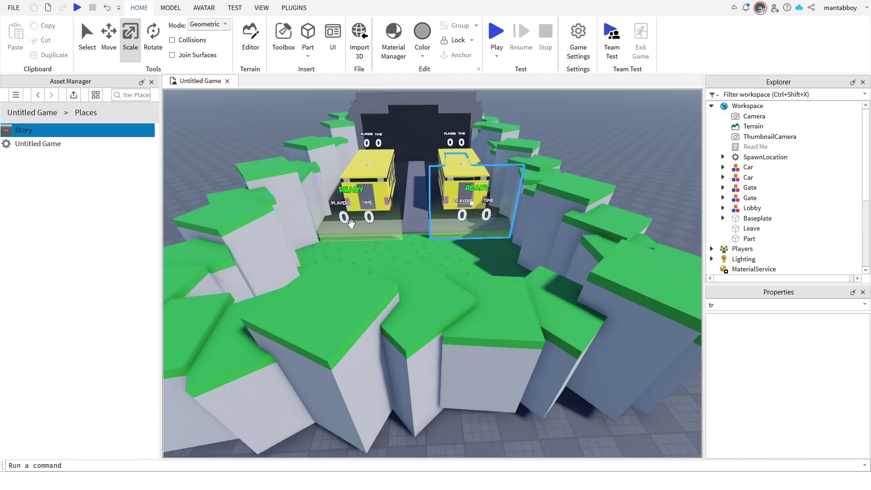
{"action": "right_click_drag", "start_coordinate": [447, 214], "coordinate": [448, 190]}
{"action": "scroll", "coordinate": [448, 190], "scroll_direction": "down", "scroll_amount": 3}
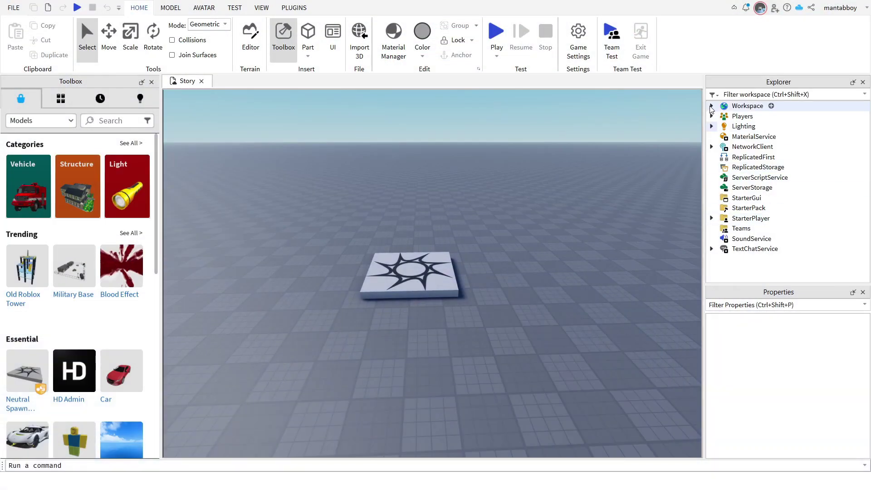
Step: In the Story place, set the Baseplate's BrickColor to Shamrock
{"action": "left_click", "coordinate": [710, 106]}
{"action": "left_click", "coordinate": [749, 148]}
{"action": "left_click", "coordinate": [723, 147]}
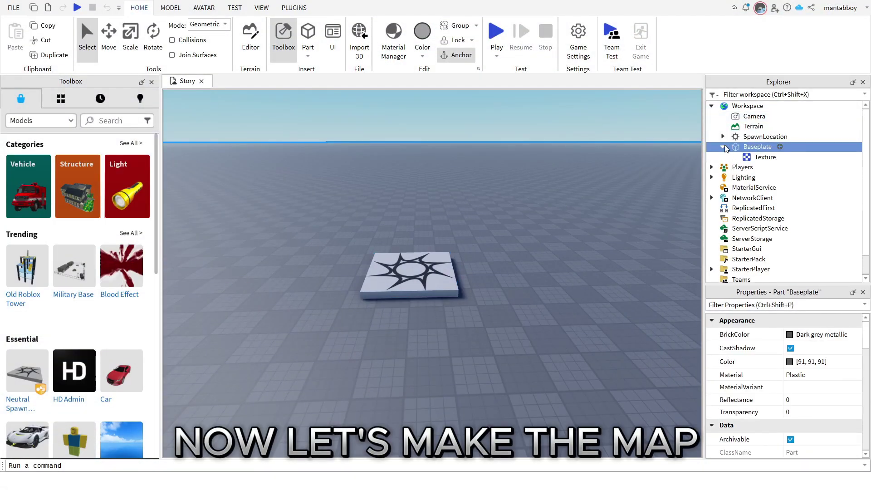
{"action": "left_click", "coordinate": [723, 147]}
{"action": "left_click", "coordinate": [763, 149]}
{"action": "left_click", "coordinate": [789, 337]}
{"action": "left_click", "coordinate": [734, 303]}
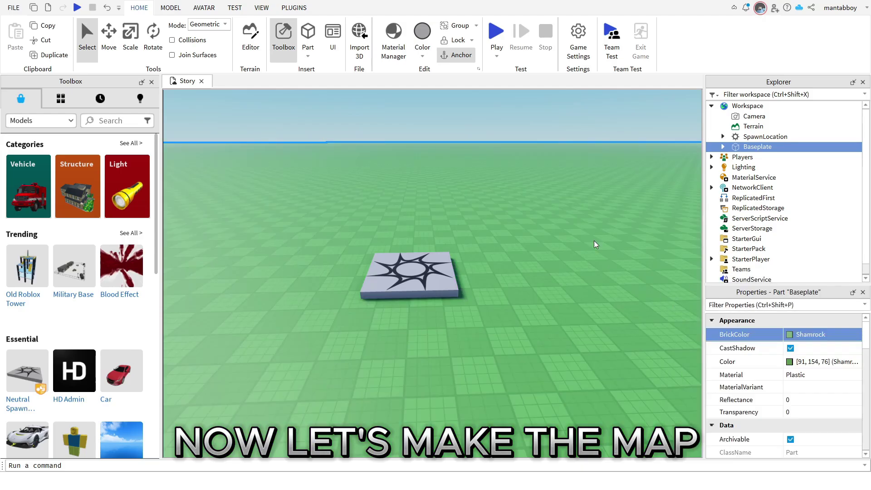
Step: Try deleting the Baseplate's Texture and setting its material to Grass, and undo both changes
{"action": "left_click", "coordinate": [723, 147]}
{"action": "left_click", "coordinate": [756, 157]}
{"action": "key", "text": "Delete"}
{"action": "left_click", "coordinate": [754, 148]}
{"action": "left_click", "coordinate": [799, 375]}
{"action": "scroll", "coordinate": [800, 386], "scroll_direction": "up", "scroll_amount": 2}
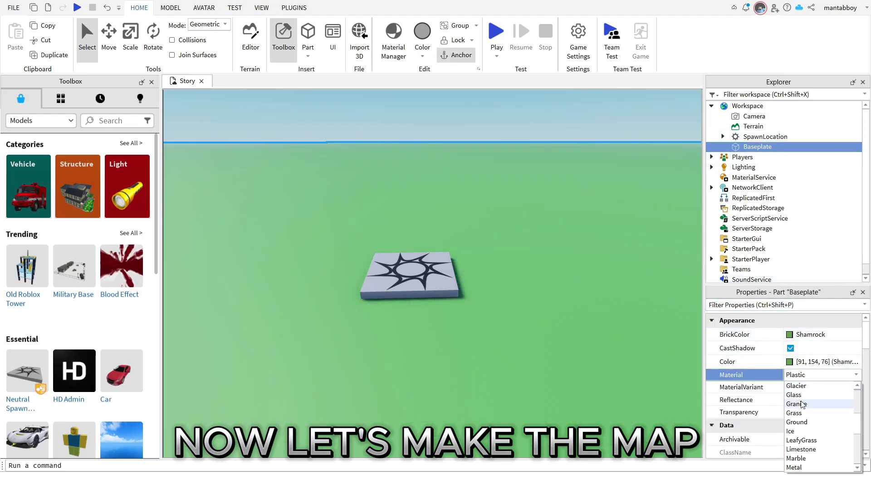
{"action": "left_click", "coordinate": [802, 412]}
{"action": "key", "text": "ctrl+z"}
{"action": "key", "text": "ctrl+z"}
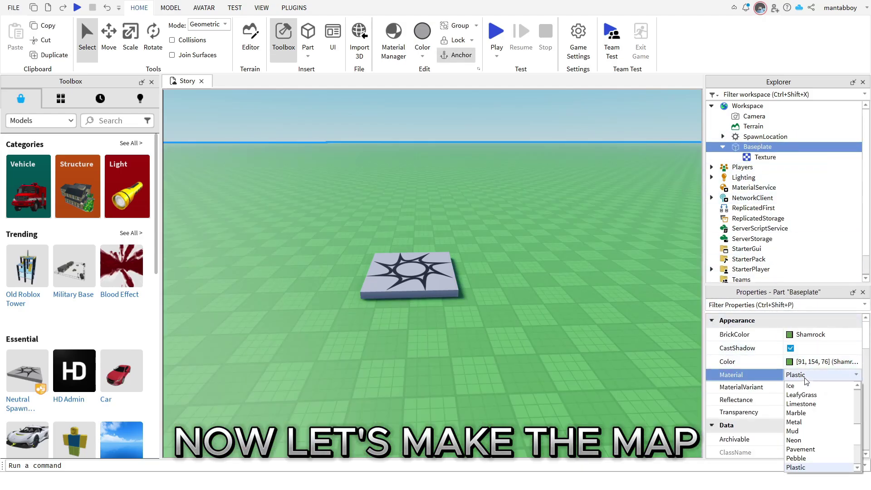
Step: Set the Baseplate's material to Grass, keeping its Texture
{"action": "left_click", "coordinate": [798, 446]}
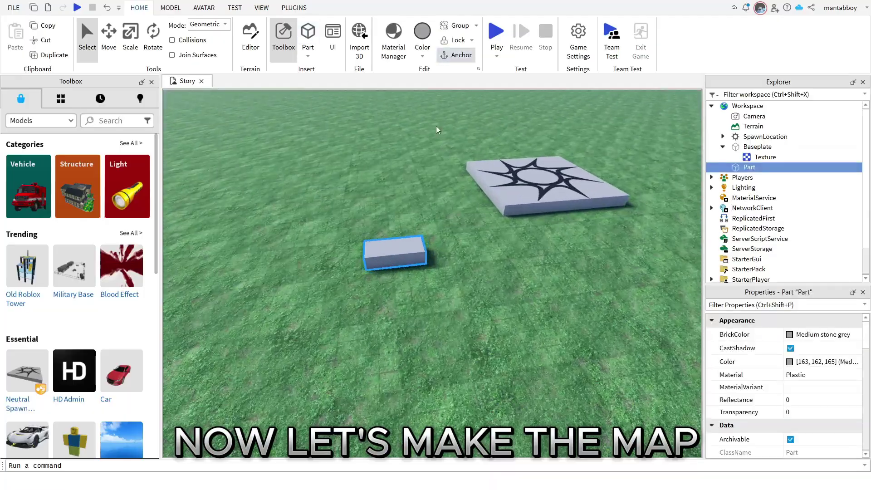
Step: Stretch the new Part lengthwise into a long beam near the spawn and set its BrickColor to Lily white
{"action": "right_click_drag", "start_coordinate": [437, 130], "coordinate": [445, 228]}
{"action": "key", "text": "ctrl+3"}
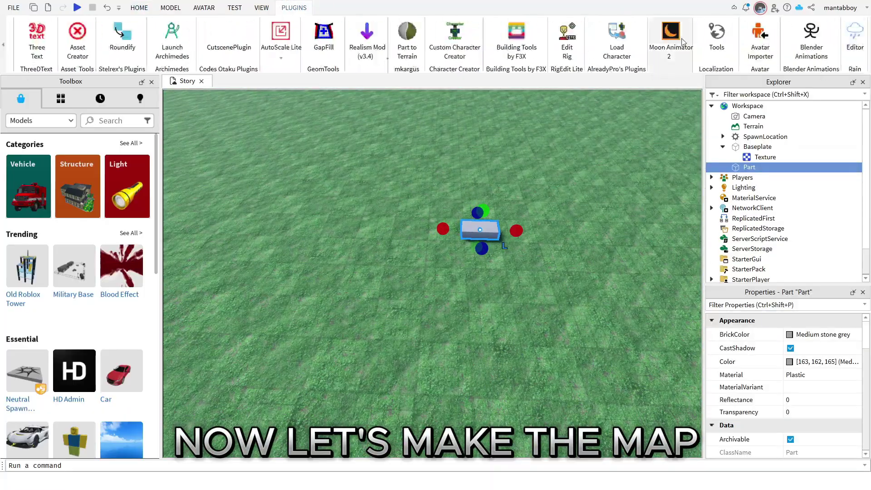
{"action": "left_click", "coordinate": [516, 41]}
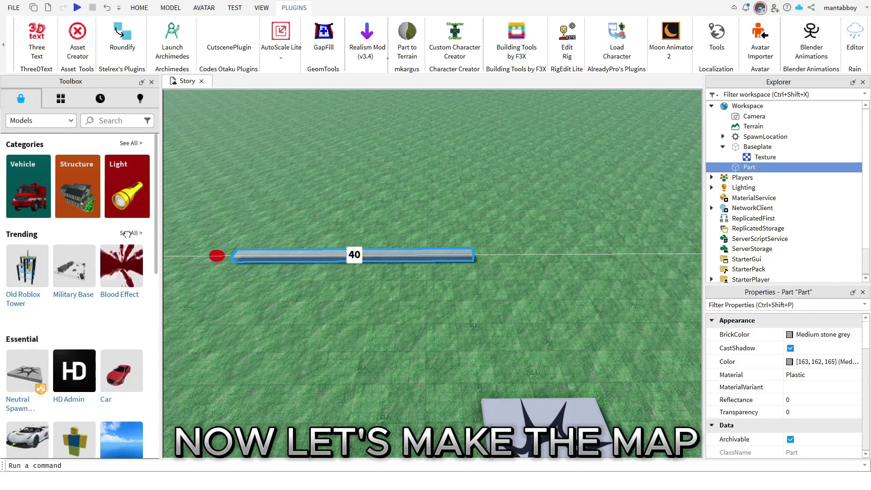
{"action": "left_click_drag", "start_coordinate": [216, 254], "coordinate": [302, 338]}
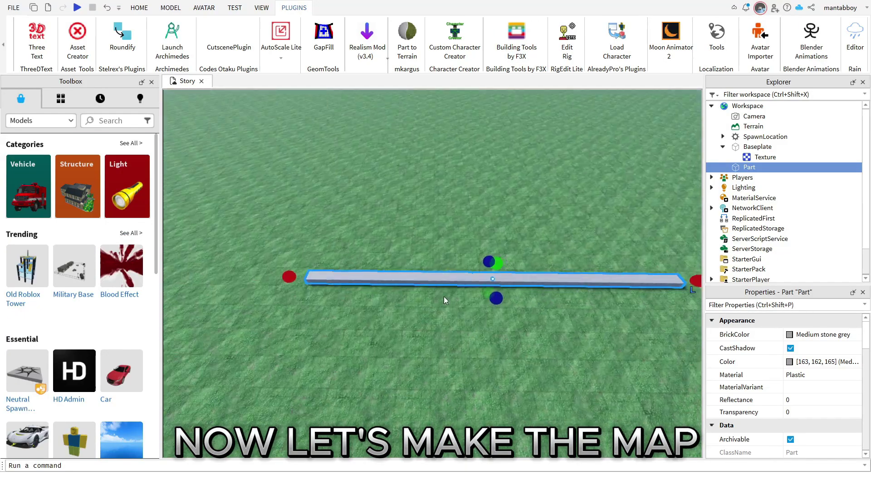
{"action": "left_click", "coordinate": [822, 334]}
{"action": "left_click", "coordinate": [761, 360]}
Step: Search the Toolbox models for "dummy" and insert a Dummy character beside the white beam
{"action": "left_click", "coordinate": [128, 123]}
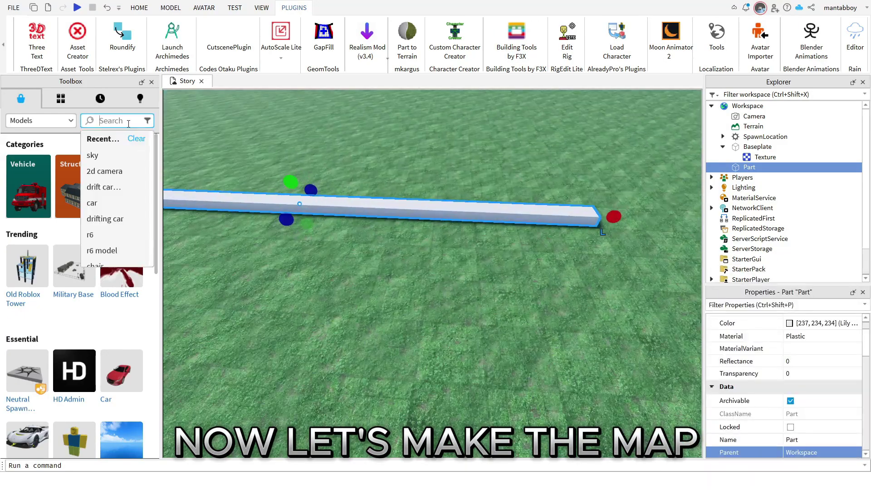
{"action": "type", "text": "dummy"}
{"action": "key", "text": "Return"}
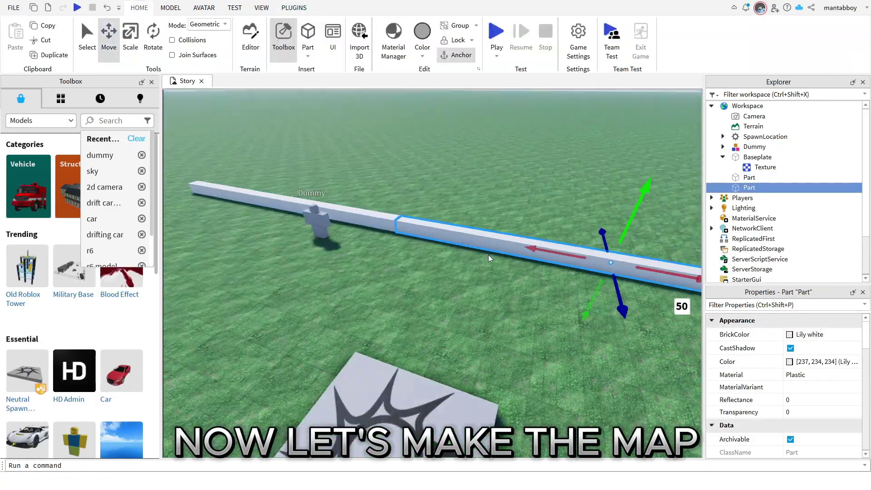
Step: Move the duplicated white beam along the line of the first, leaving an entrance gap between them
{"action": "left_click_drag", "start_coordinate": [687, 295], "coordinate": [649, 276]}
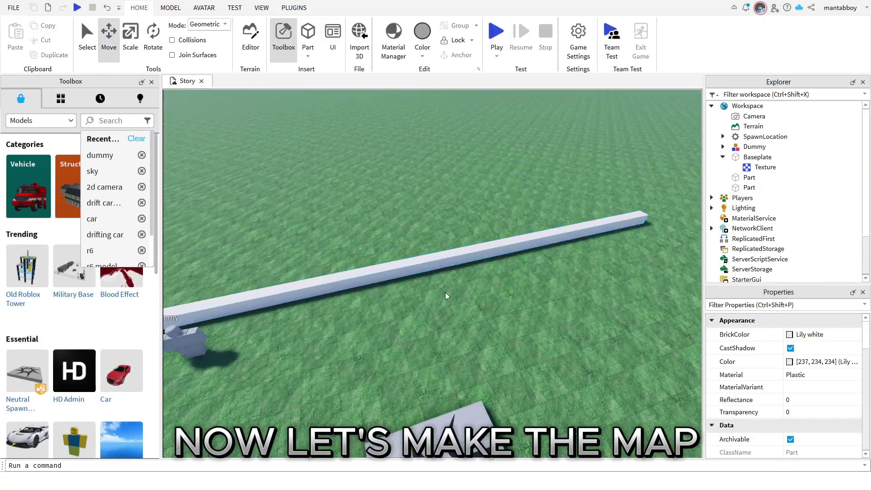
{"action": "left_click_drag", "start_coordinate": [559, 232], "coordinate": [561, 230]}
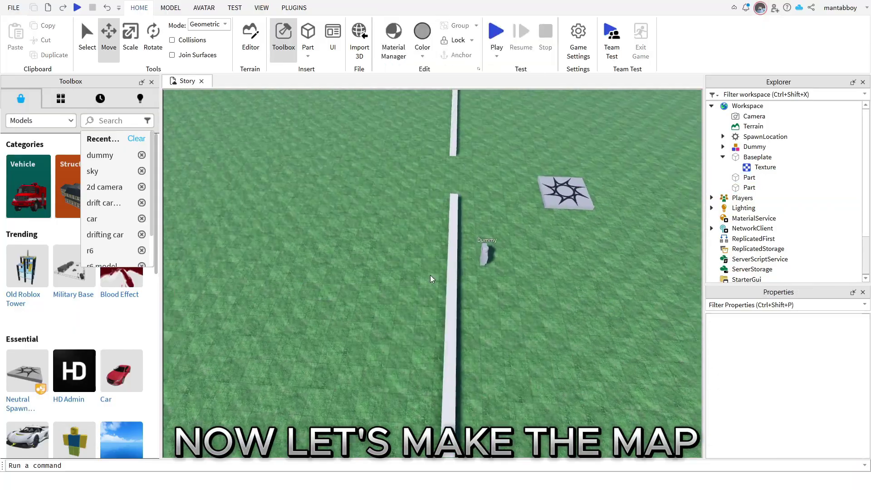
Step: Duplicate a white beam, turn it perpendicular and align it with the outer end of the row as a corner
{"action": "key", "text": "ctrl+d"}
{"action": "left_click_drag", "start_coordinate": [503, 242], "coordinate": [534, 308]}
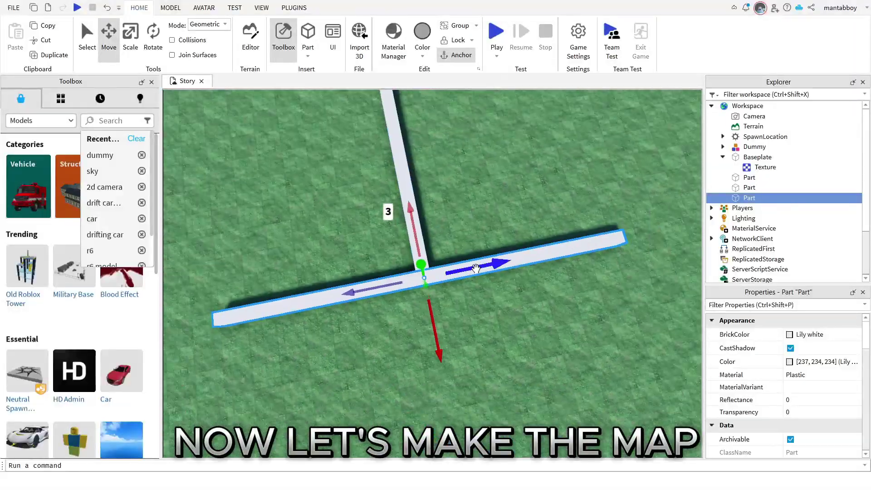
{"action": "left_click_drag", "start_coordinate": [608, 172], "coordinate": [625, 137]}
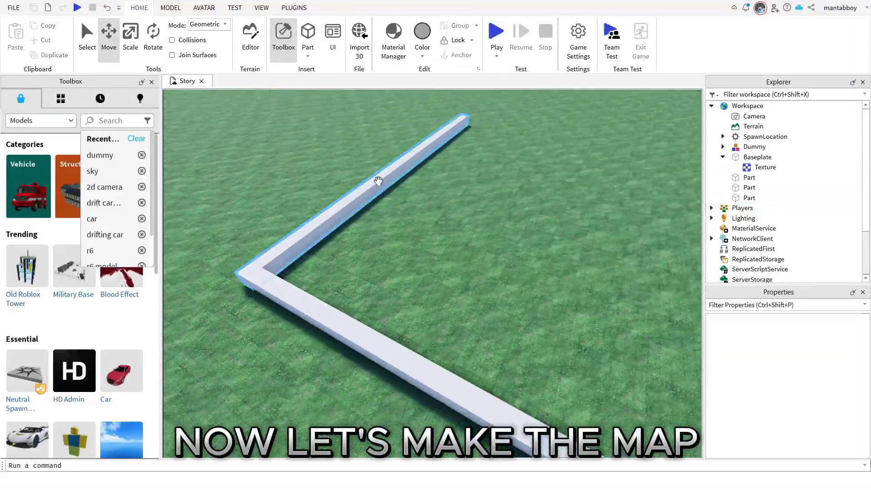
Step: Duplicate the side beam to the opposite end of the row and make another copy there for scaling
{"action": "key", "text": "ctrl+d"}
{"action": "left_click_drag", "start_coordinate": [589, 263], "coordinate": [608, 254]}
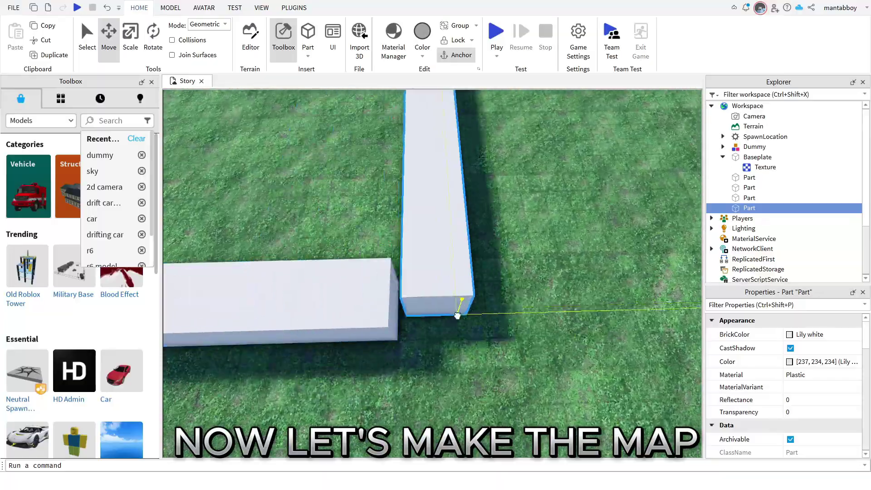
{"action": "key", "text": "ctrl+d"}
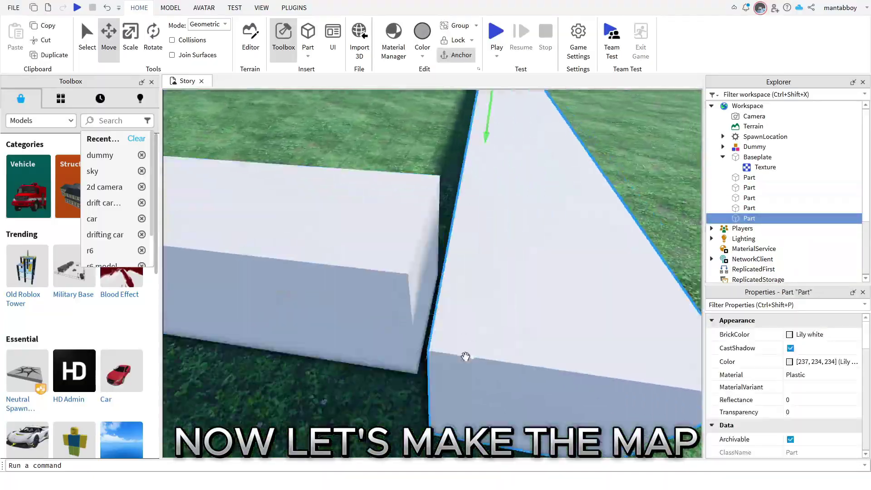
{"action": "key", "text": "ctrl+3"}
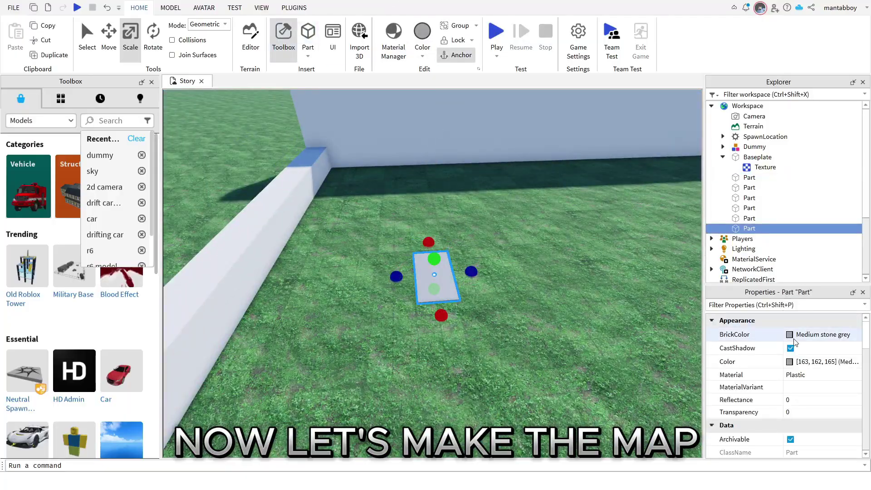
Step: Give the new floor part a reddish-brown colour and a wood plank material
{"action": "left_click", "coordinate": [798, 334]}
{"action": "left_click", "coordinate": [798, 375]}
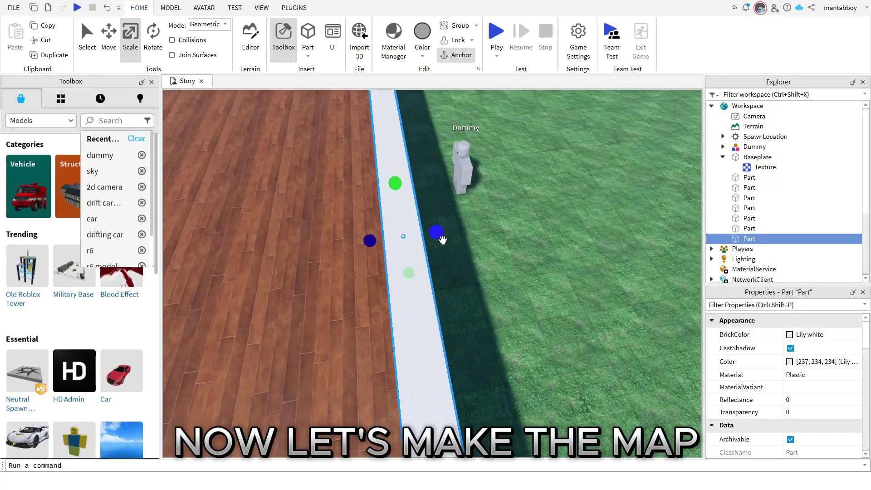
Step: Adjust the thickness of the panel part in the low wall's opening and set its Transparency to 0.5
{"action": "left_click_drag", "start_coordinate": [436, 235], "coordinate": [438, 238]}
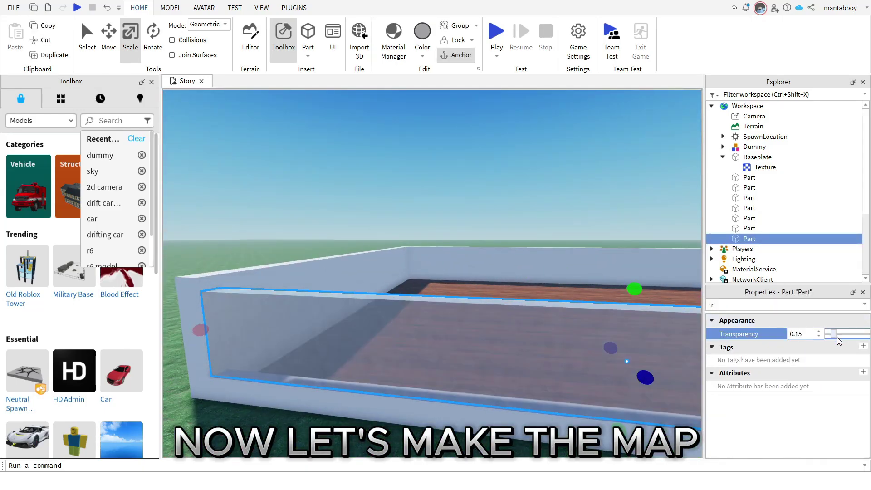
{"action": "type", "text": "0.5"}
{"action": "key", "text": "Return"}
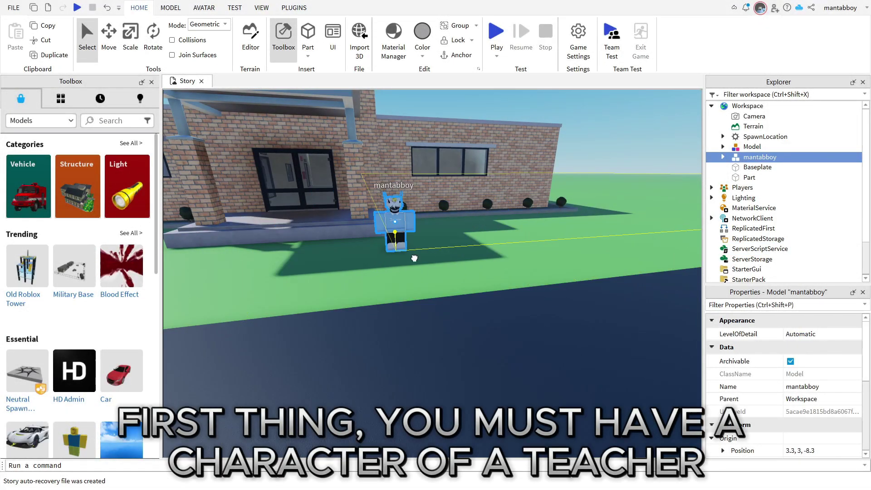
Step: Move the avatar character across the lawn in front of the brick building and rename it Teacher(Example)
{"action": "left_click_drag", "start_coordinate": [414, 258], "coordinate": [470, 259]}
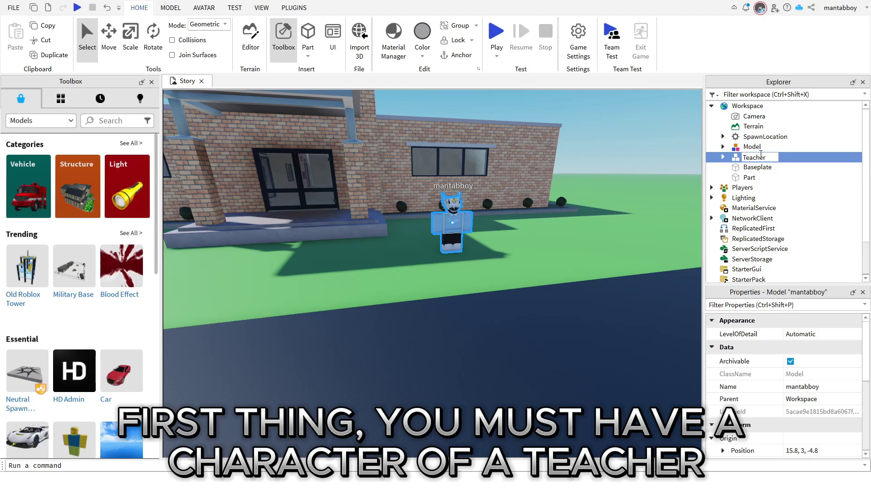
{"action": "type", "text": "xample)"}
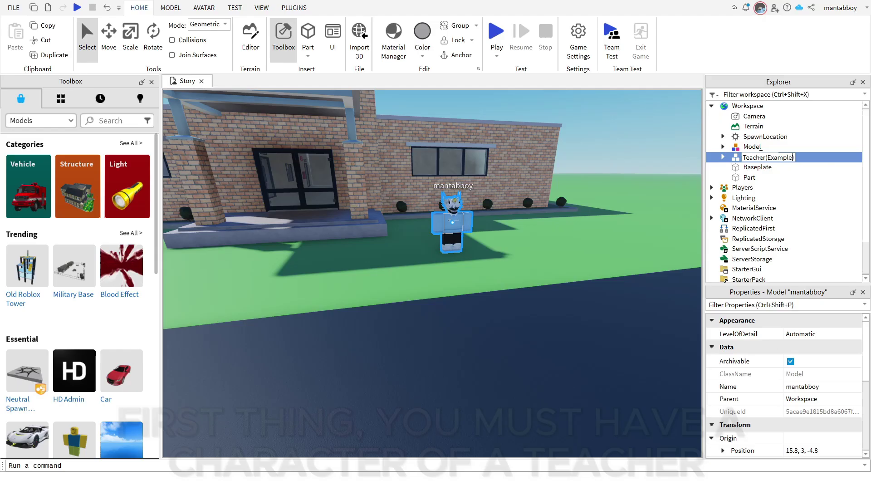
{"action": "key", "text": "Return"}
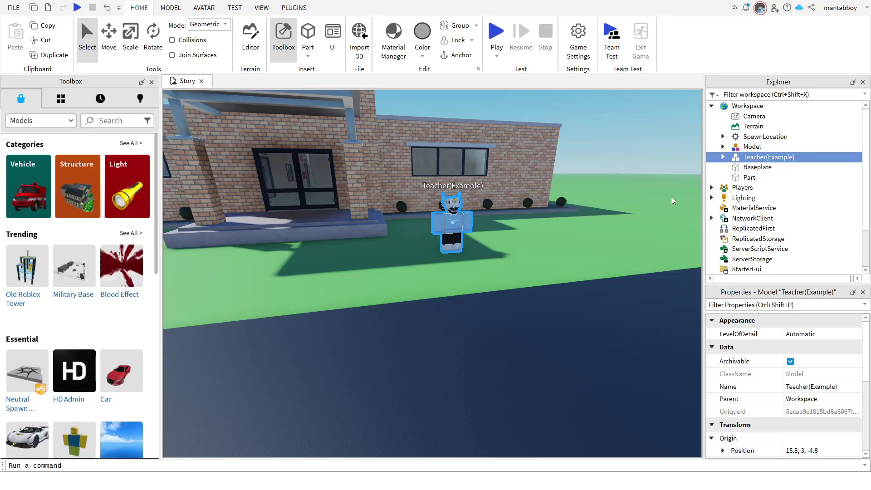
Step: Examine the Teacher(Example) character up close in front of the brick building
{"action": "left_click", "coordinate": [628, 161]}
{"action": "scroll", "coordinate": [490, 244], "scroll_direction": "up", "scroll_amount": 3}
{"action": "key", "text": "e"}
{"action": "key", "text": "s"}
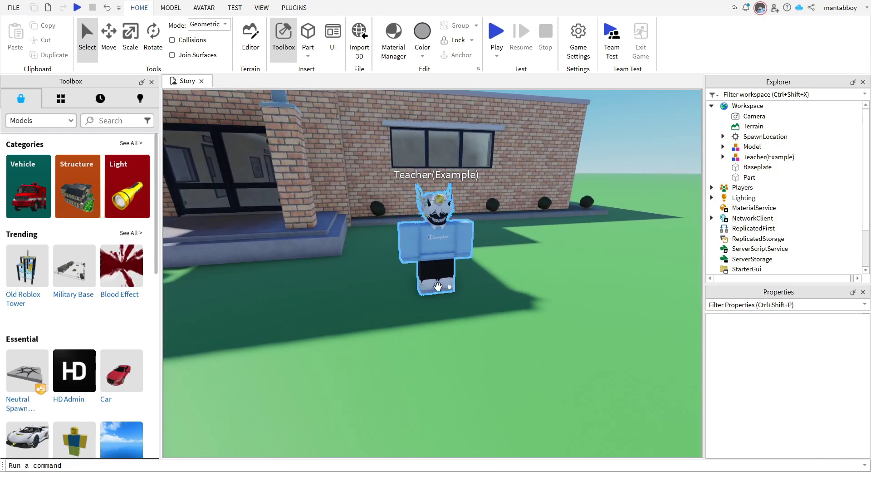
{"action": "key", "text": "d"}
{"action": "key", "text": "a"}
{"action": "key", "text": "s"}
{"action": "key", "text": "d"}
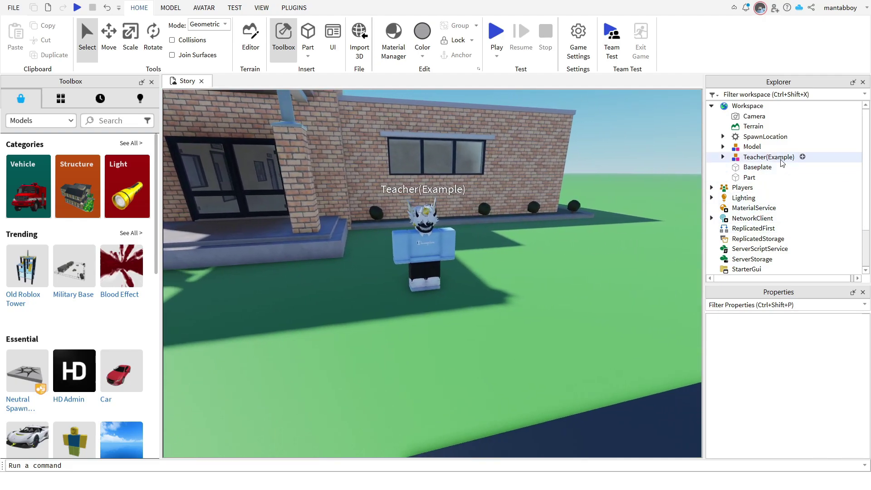
{"action": "right_click_drag", "start_coordinate": [602, 216], "coordinate": [606, 218]}
{"action": "key", "text": "w"}
{"action": "key", "text": "a"}
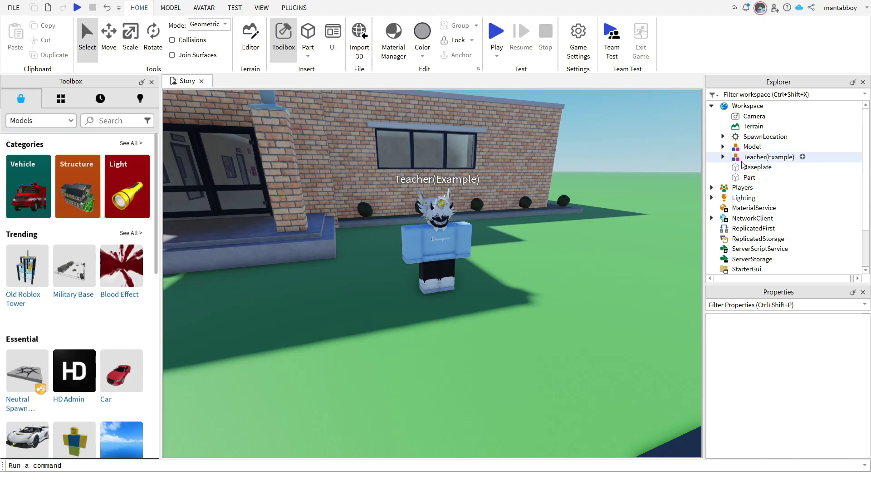
Step: Add a ScreenGui to StarterGui for the dialogue
{"action": "scroll", "coordinate": [742, 167], "scroll_direction": "down", "scroll_amount": 3}
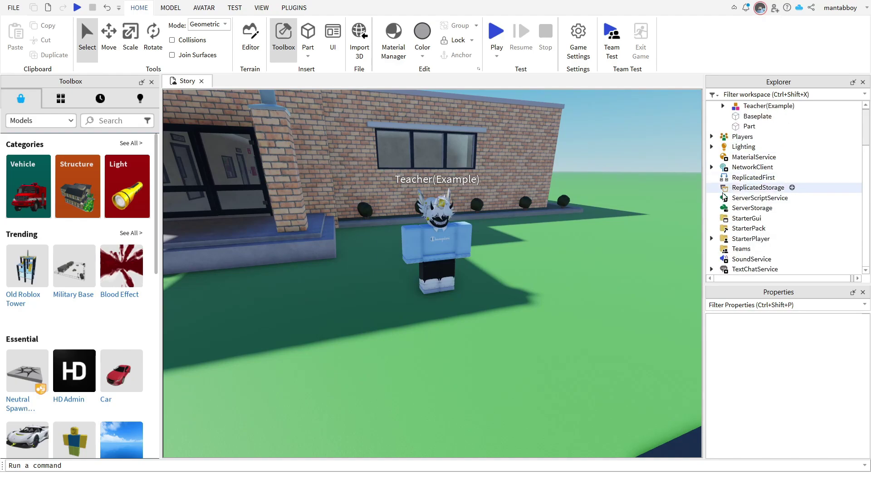
{"action": "left_click", "coordinate": [723, 220]}
{"action": "left_click", "coordinate": [767, 217]}
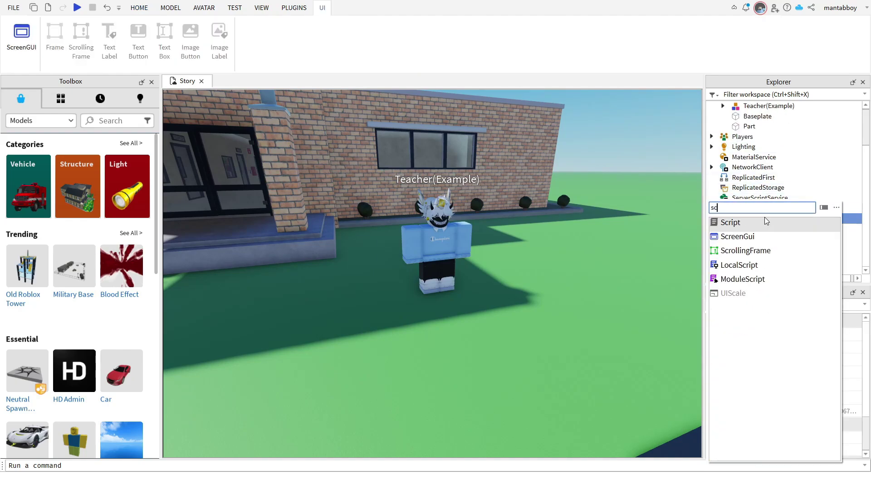
{"action": "type", "text": "scree"}
{"action": "left_click", "coordinate": [745, 223]}
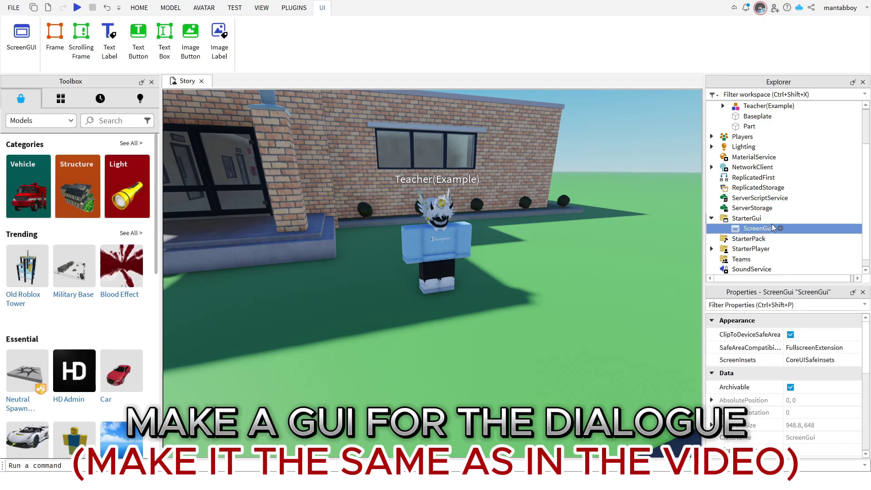
Step: Add a Frame to the ScreenGui and move it to the lower middle of the viewport, at about 424, 472
{"action": "left_click", "coordinate": [779, 229]}
{"action": "type", "text": "f"}
{"action": "left_click", "coordinate": [750, 222]}
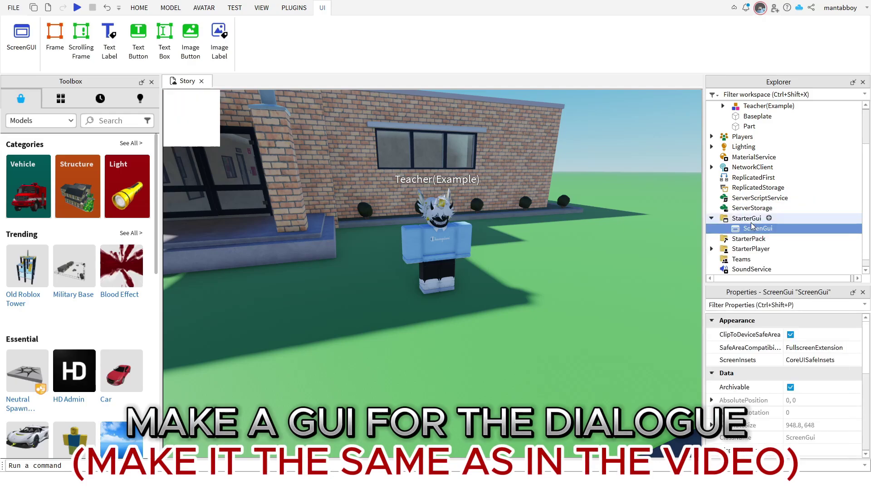
{"action": "left_click_drag", "start_coordinate": [185, 112], "coordinate": [422, 409]}
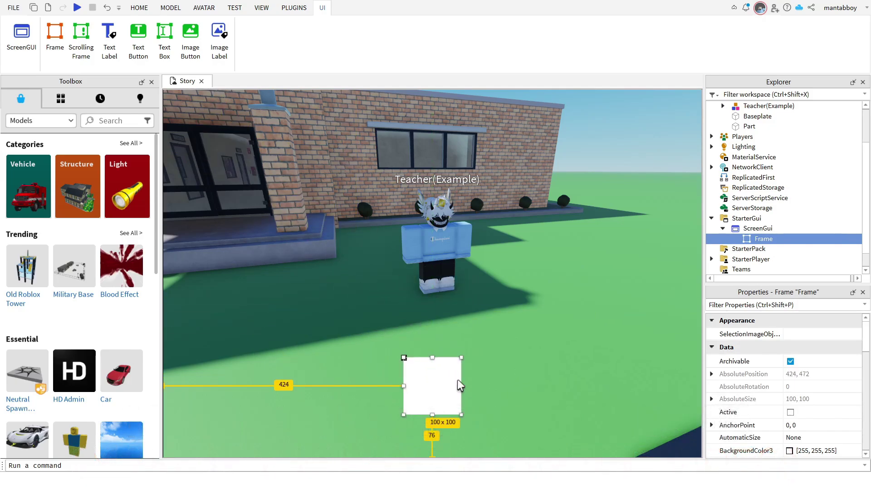
Step: Resize the Frame to 394 x 116 at about 277, 497 and set its background colour to 56, 56, 56
{"action": "left_click_drag", "start_coordinate": [460, 358], "coordinate": [470, 348]}
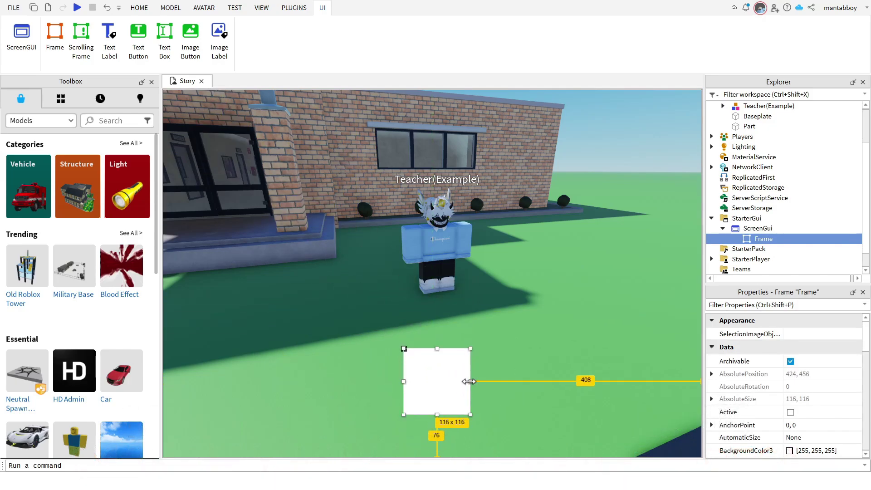
{"action": "left_click_drag", "start_coordinate": [471, 381], "coordinate": [501, 420]}
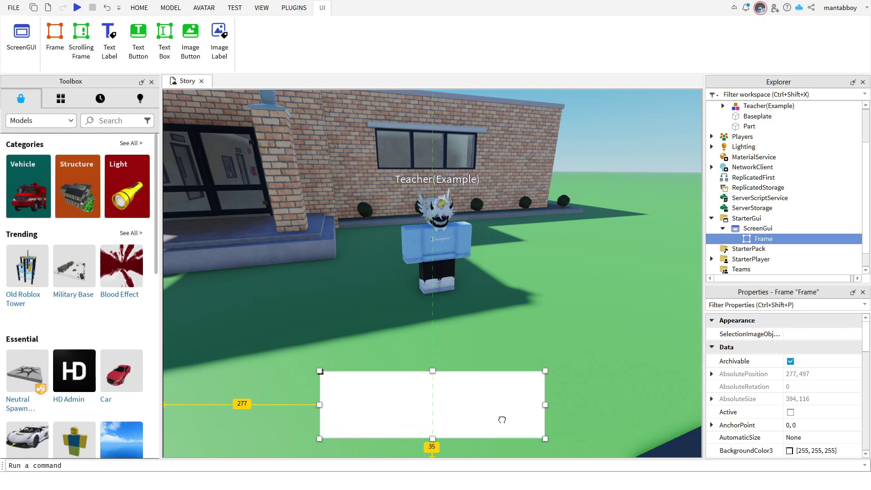
{"action": "left_click", "coordinate": [781, 304]}
{"action": "type", "text": "bac"}
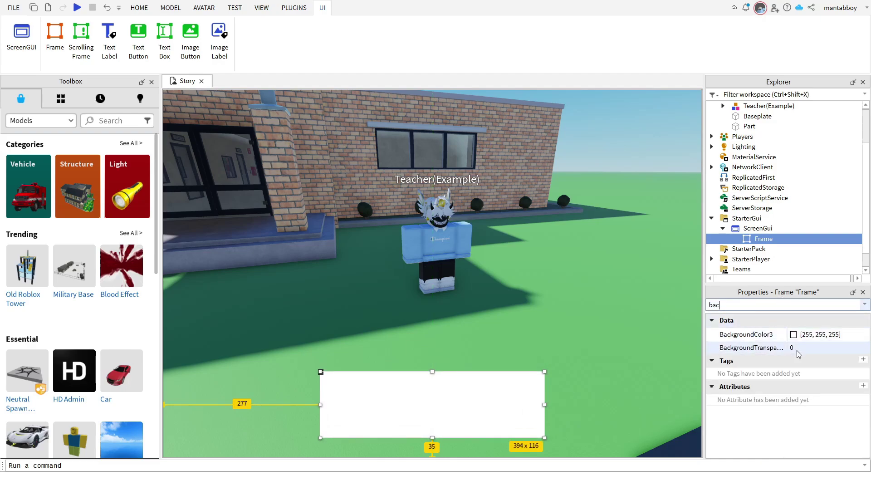
{"action": "left_click", "coordinate": [793, 334]}
{"action": "left_click", "coordinate": [565, 230]}
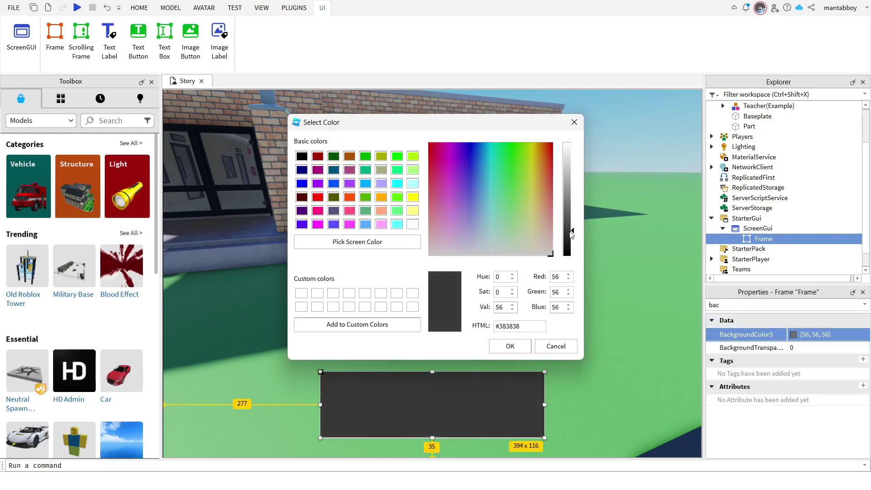
{"action": "left_click", "coordinate": [510, 346]}
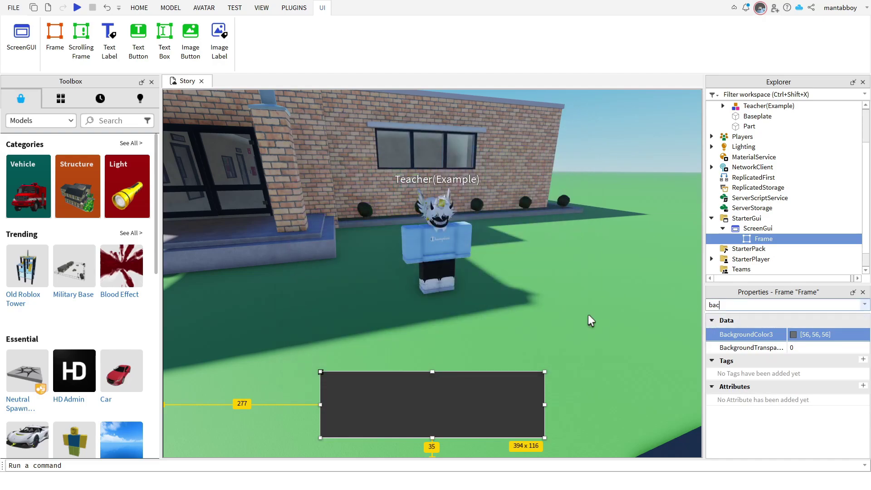
{"action": "key", "text": "BackSpace"}
{"action": "key", "text": "BackSpace"}
{"action": "key", "text": "BackSpace"}
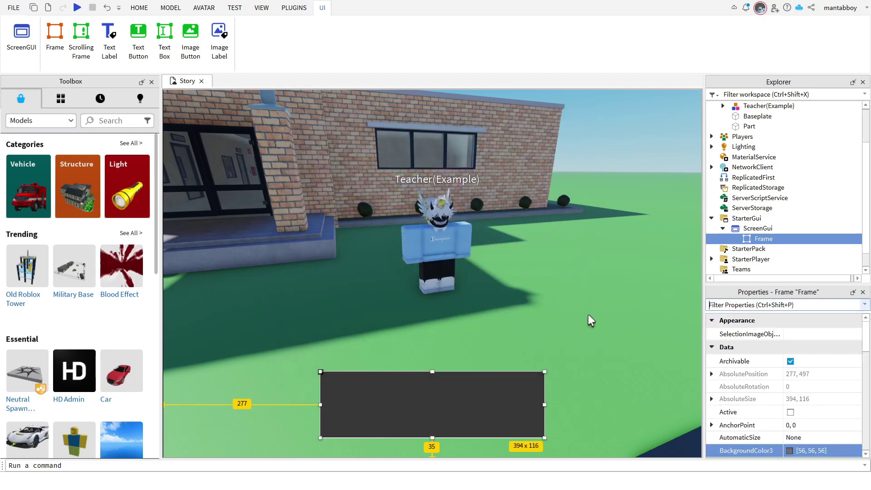
Step: Add an ImageLabel inside the Frame and resize it to 116 x 116 to fill the Frame's left end
{"action": "mouse_move", "coordinate": [759, 243]}
{"action": "left_click", "coordinate": [780, 238]}
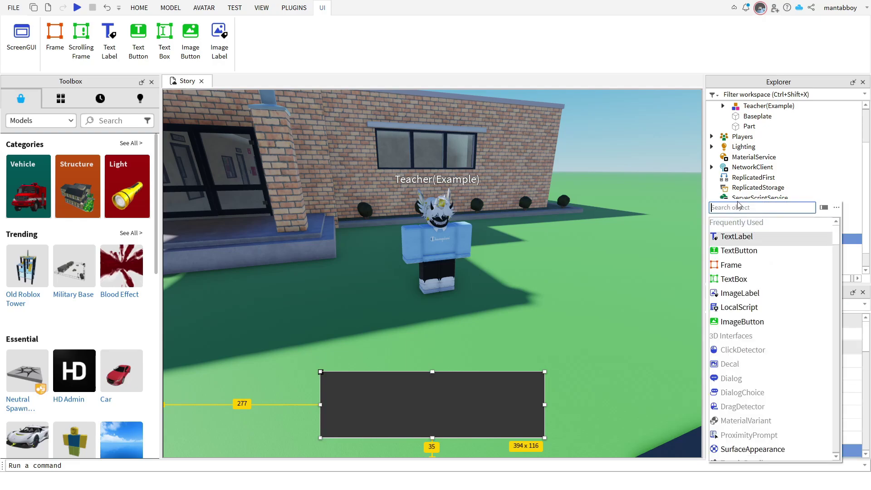
{"action": "type", "text": "image"}
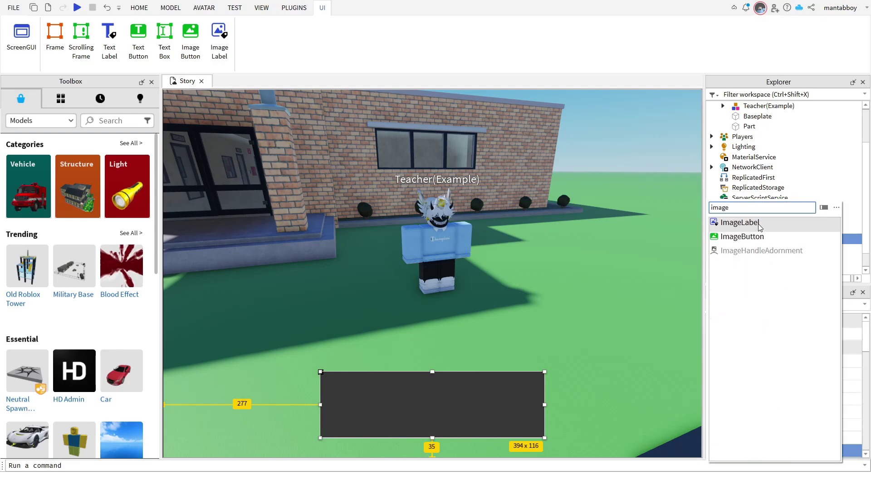
{"action": "left_click", "coordinate": [760, 226]}
{"action": "left_click", "coordinate": [351, 407]}
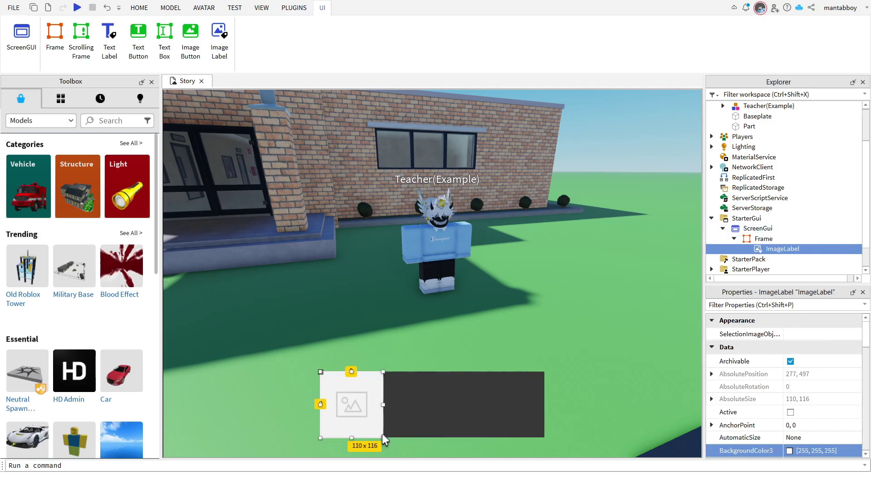
{"action": "left_click_drag", "start_coordinate": [377, 427], "coordinate": [386, 437]}
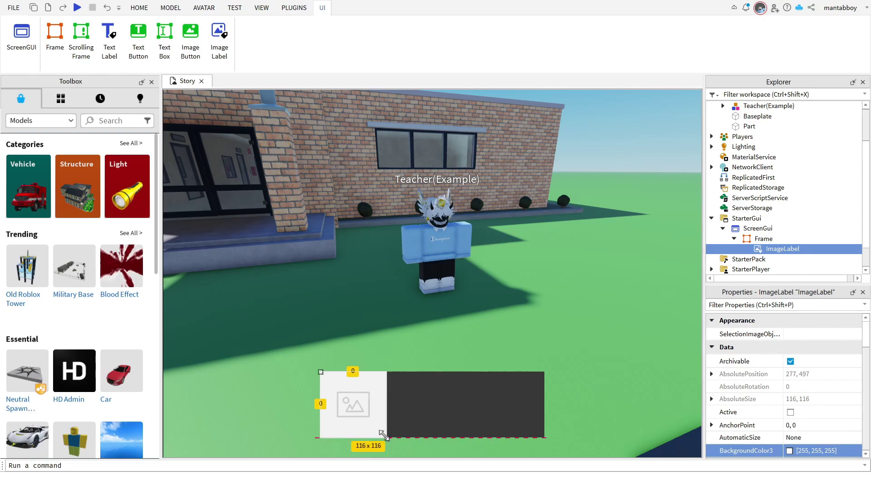
Step: Set the ImageLabel's background transparency to 1
{"action": "left_click", "coordinate": [798, 305]}
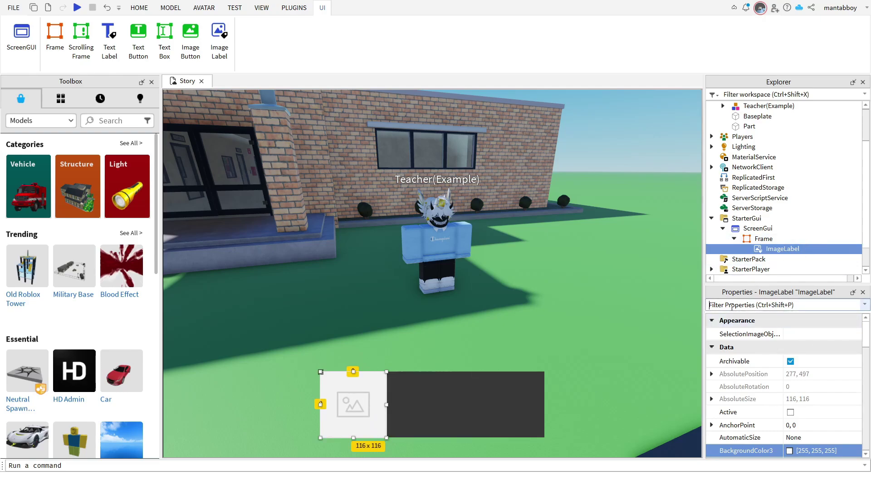
{"action": "type", "text": "bac"}
{"action": "left_click", "coordinate": [794, 348]}
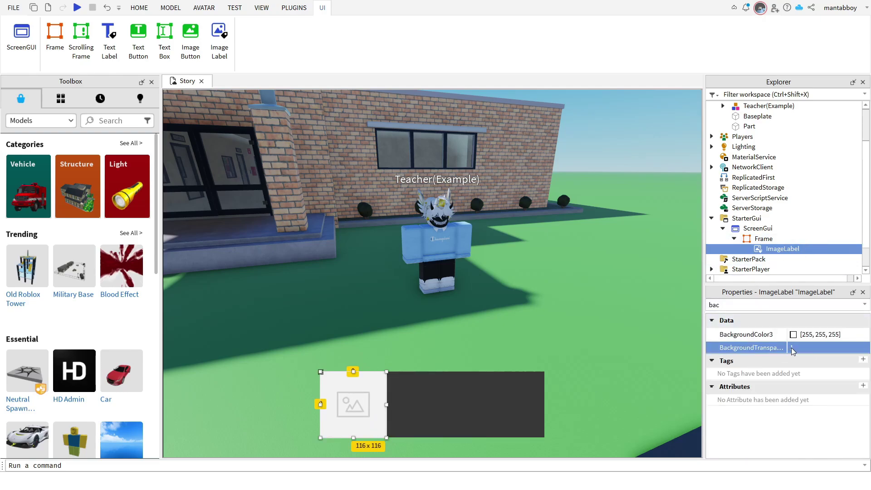
{"action": "type", "text": "1"}
{"action": "key", "text": "Return"}
{"action": "left_click", "coordinate": [791, 305]}
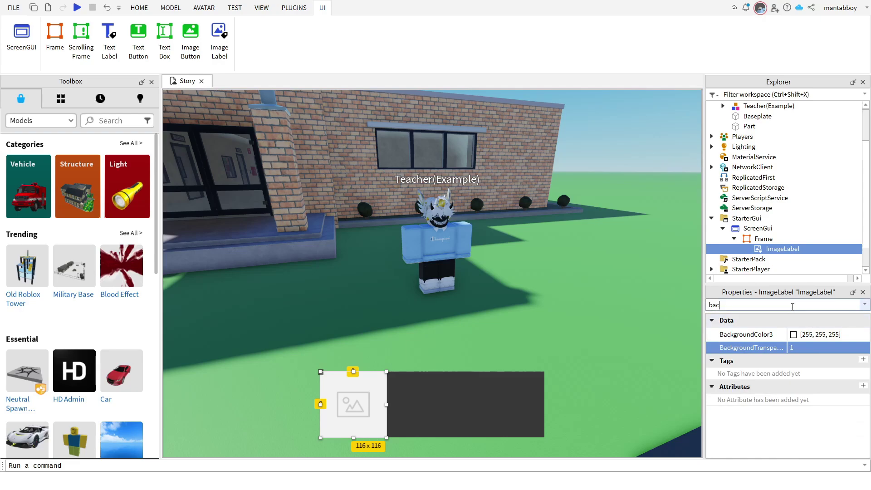
{"action": "key", "text": "BackSpace"}
{"action": "key", "text": "BackSpace"}
{"action": "key", "text": "BackSpace"}
Step: Add a TextLabel to the Frame and size it to 278 x 116, covering the area beside the ImageLabel
{"action": "left_click", "coordinate": [819, 238]}
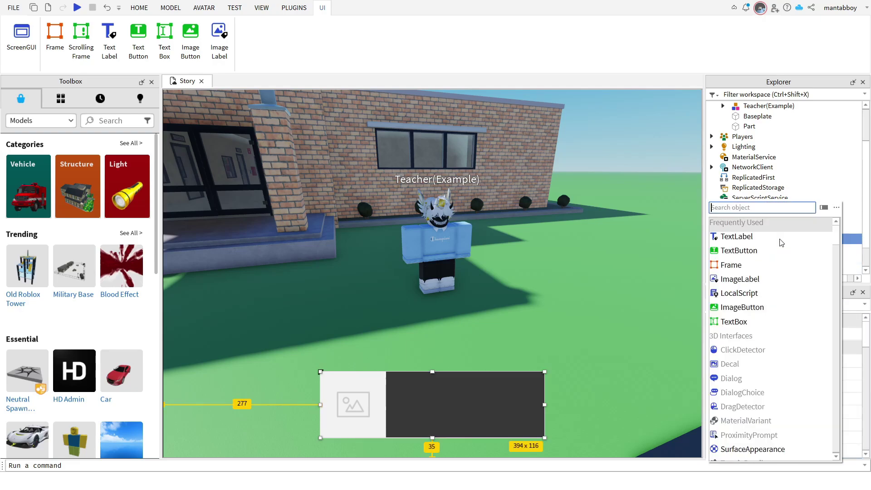
{"action": "left_click", "coordinate": [763, 241]}
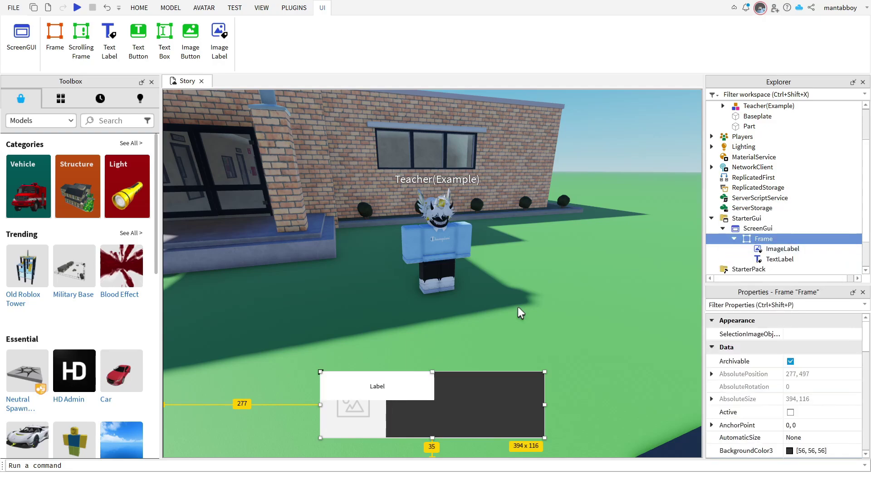
{"action": "left_click_drag", "start_coordinate": [390, 393], "coordinate": [544, 385]}
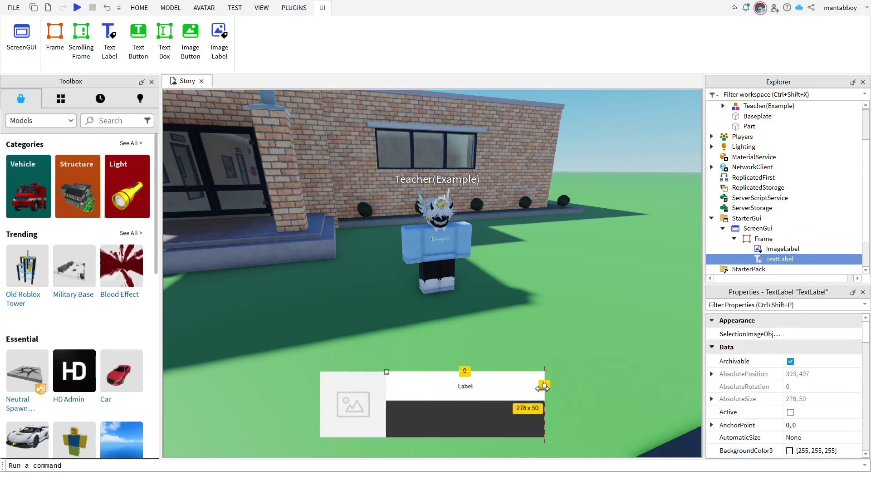
{"action": "left_click_drag", "start_coordinate": [466, 400], "coordinate": [464, 436]}
Step: Set the TextLabel's background transparency to 1
{"action": "left_click", "coordinate": [751, 308]}
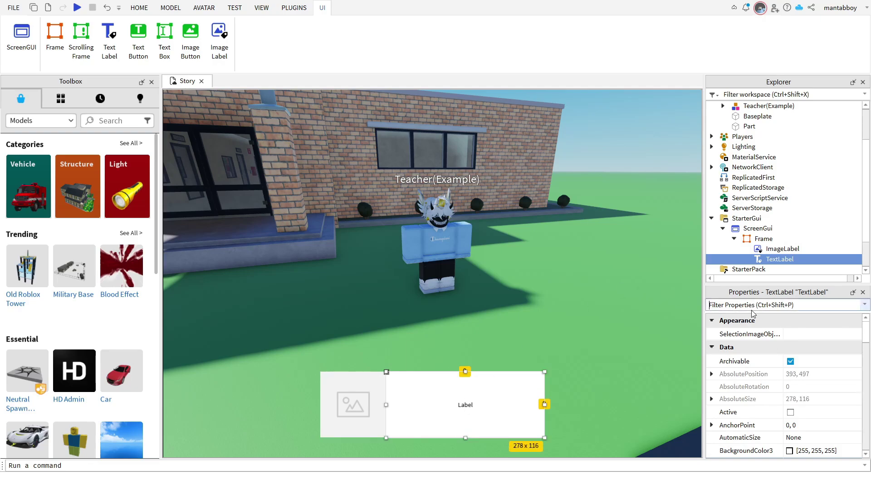
{"action": "type", "text": "bac"}
{"action": "left_click", "coordinate": [794, 347]}
{"action": "type", "text": "1"}
{"action": "key", "text": "Return"}
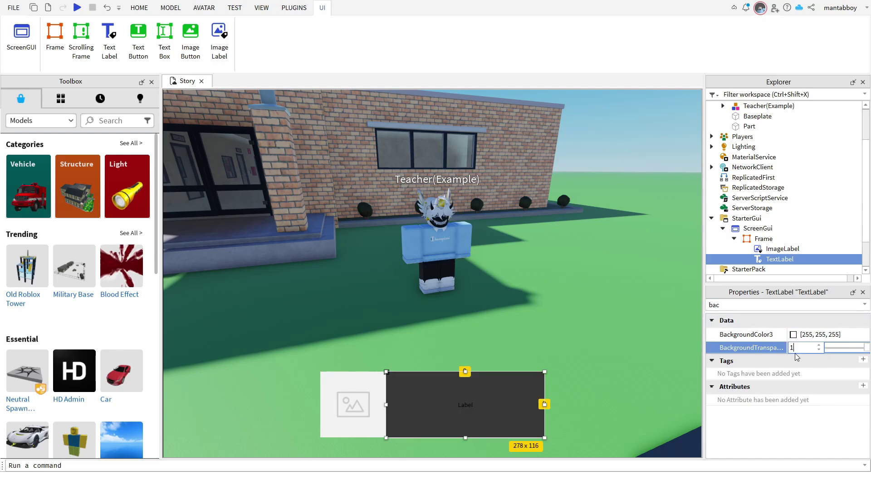
Step: Replace the TextLabel's text with "..."
{"action": "double_click", "coordinate": [751, 306]}
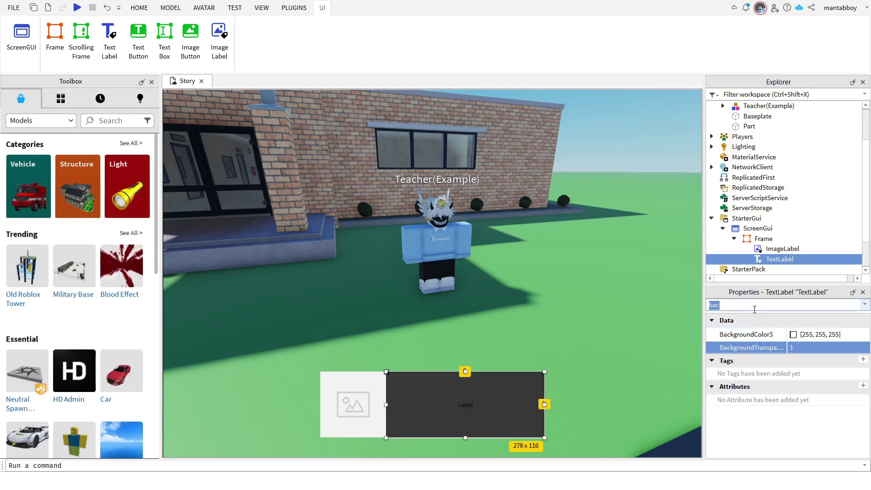
{"action": "type", "text": "tex"}
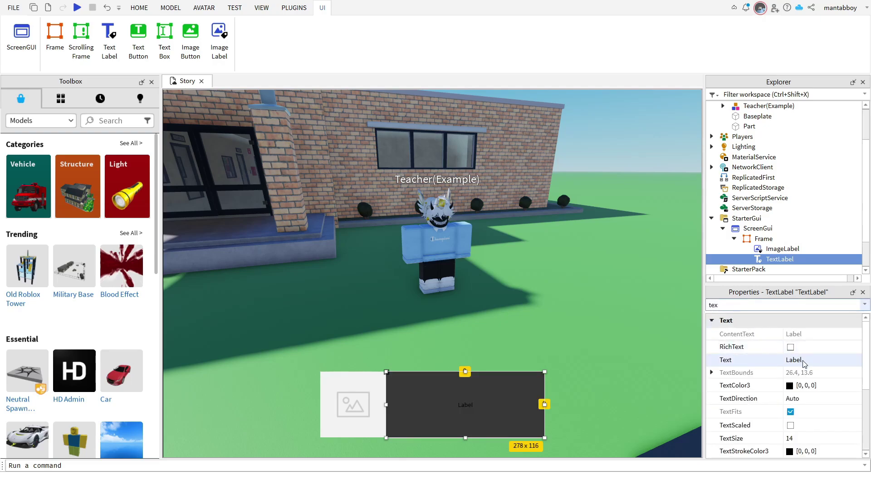
{"action": "left_click", "coordinate": [801, 360]}
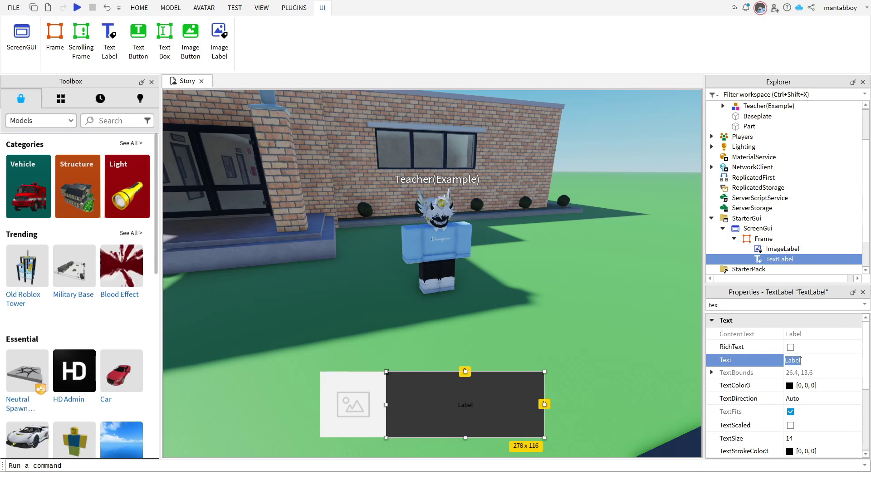
{"action": "type", "text": "Dialogue"}
{"action": "key", "text": "ctrl+a"}
{"action": "key", "text": "BackSpace"}
{"action": "key", "text": "Return"}
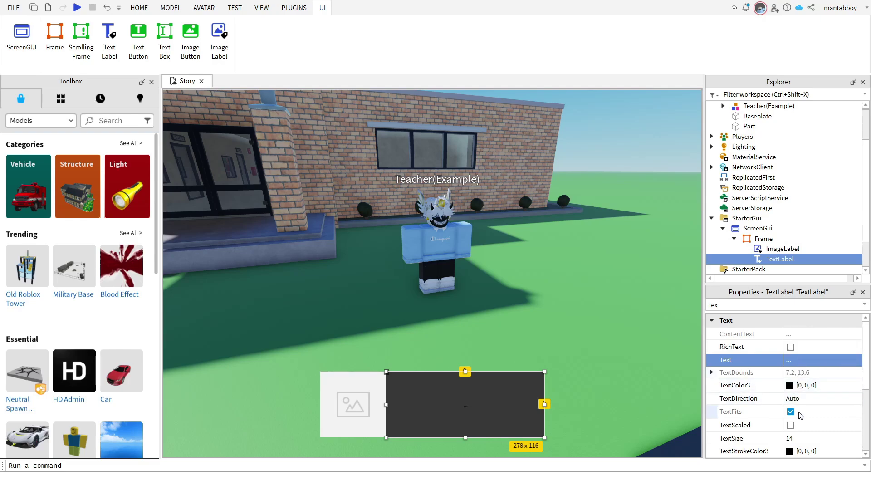
Step: Turn on TextScaled for the TextLabel and set its text colour to white, 255, 255, 255
{"action": "left_click", "coordinate": [790, 424]}
{"action": "left_click", "coordinate": [788, 385]}
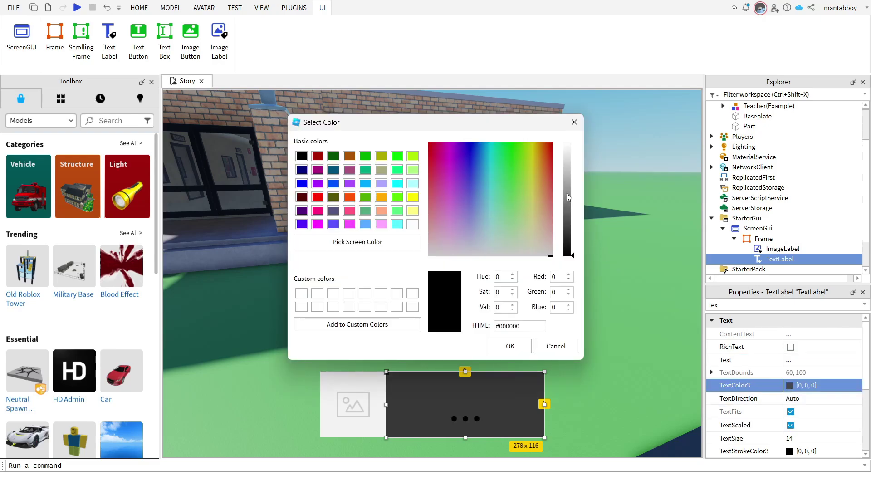
{"action": "left_click_drag", "start_coordinate": [566, 197], "coordinate": [561, 116]}
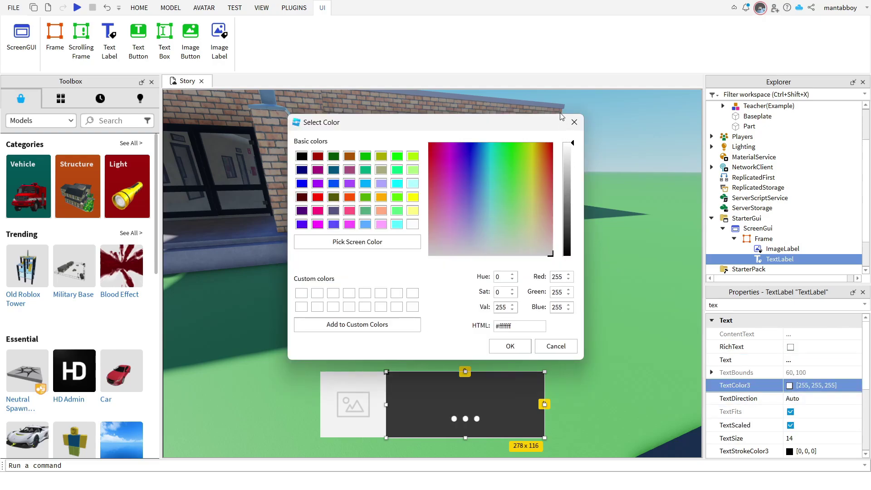
{"action": "left_click", "coordinate": [510, 346]}
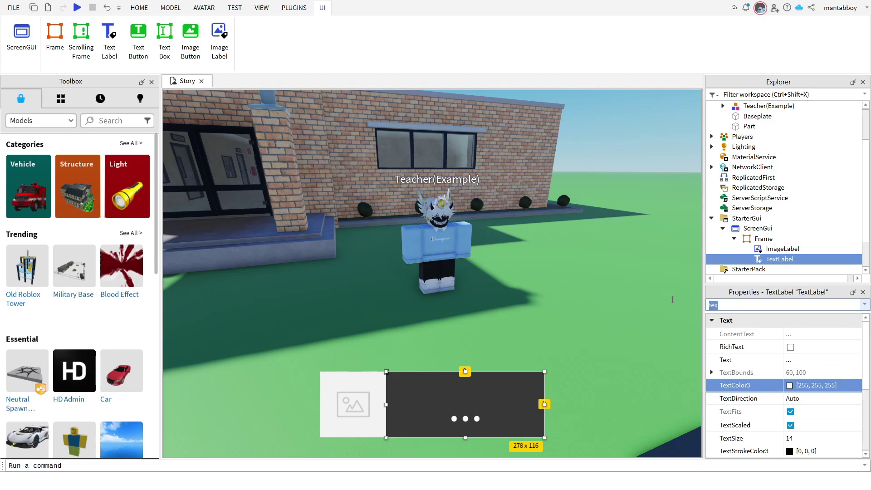
{"action": "key", "text": "BackSpace"}
Step: Set the ImageLabel's image to the New Project avatar picture
{"action": "left_click", "coordinate": [781, 249]}
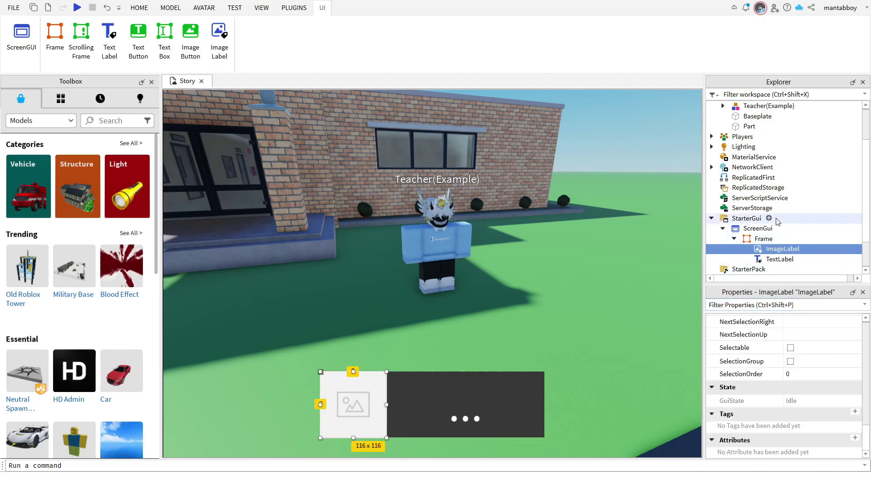
{"action": "scroll", "coordinate": [778, 220], "scroll_direction": "down", "scroll_amount": 2}
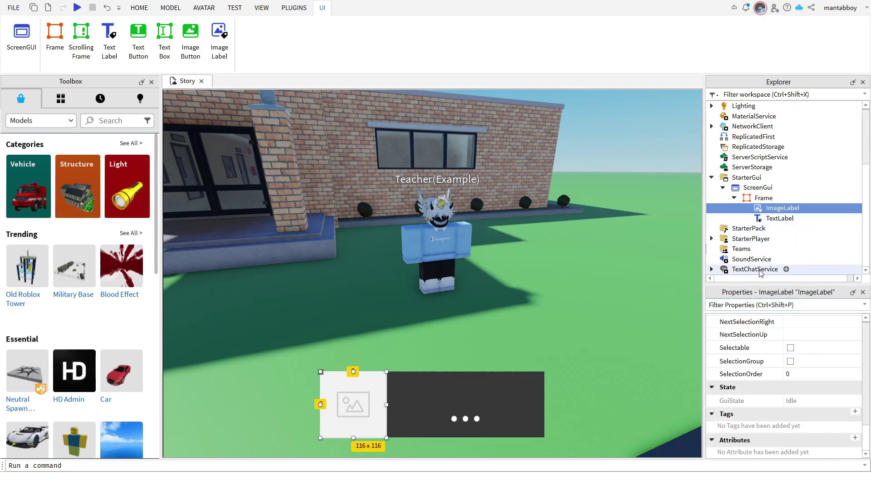
{"action": "left_click", "coordinate": [774, 303]}
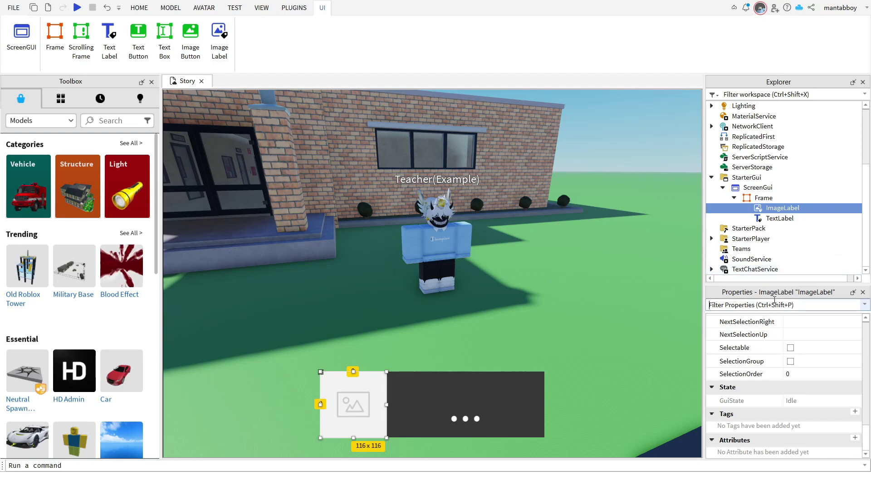
{"action": "type", "text": "image"}
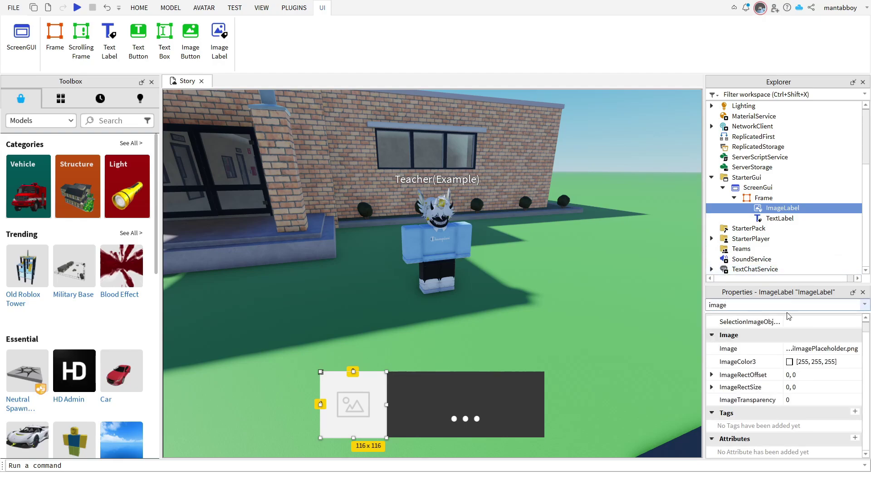
{"action": "left_click", "coordinate": [813, 348]}
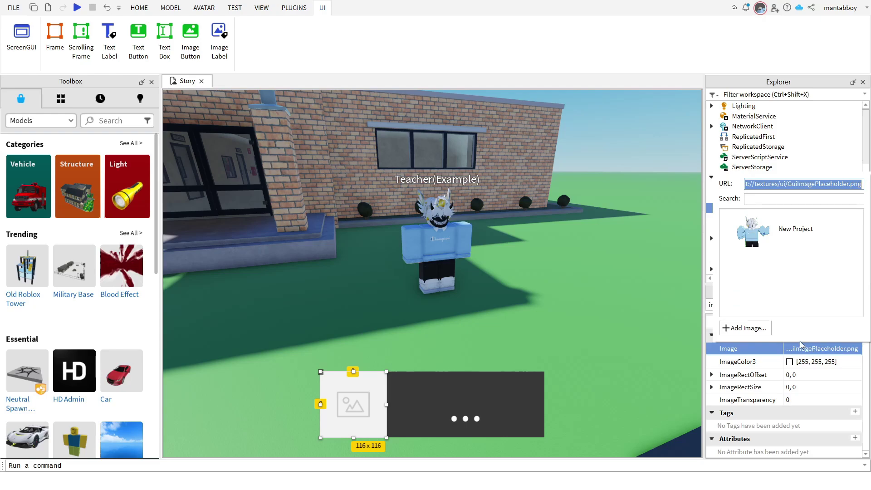
{"action": "left_click", "coordinate": [781, 237]}
Step: Examine the dialogue box against the school building and teacher from farther back, and collapse the ScreenGui's contents
{"action": "right_click_drag", "start_coordinate": [537, 251], "coordinate": [510, 102]}
{"action": "scroll", "coordinate": [536, 250], "scroll_direction": "down", "scroll_amount": 4}
{"action": "left_click", "coordinate": [510, 102]}
{"action": "key", "text": "w"}
{"action": "key", "text": "a"}
{"action": "key", "text": "s"}
{"action": "key", "text": "w"}
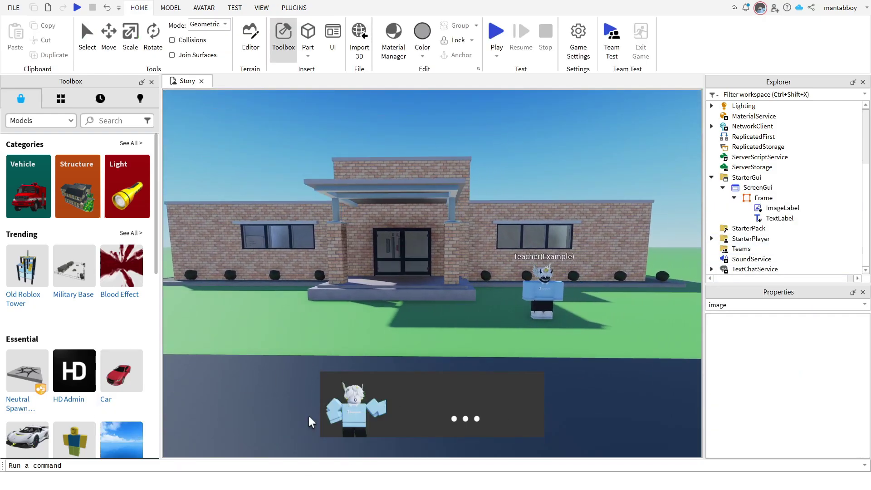
{"action": "key", "text": "s"}
{"action": "key", "text": "d"}
{"action": "key", "text": "w"}
{"action": "key", "text": "a"}
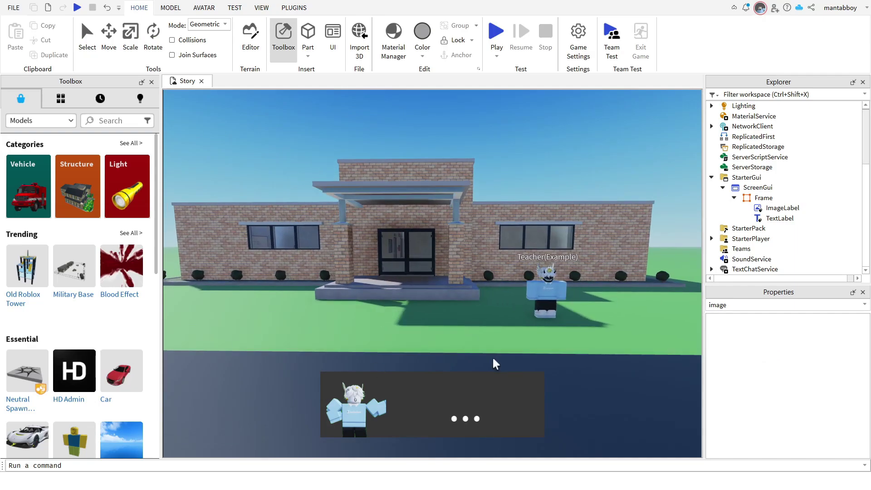
{"action": "key", "text": "s"}
{"action": "key", "text": "d"}
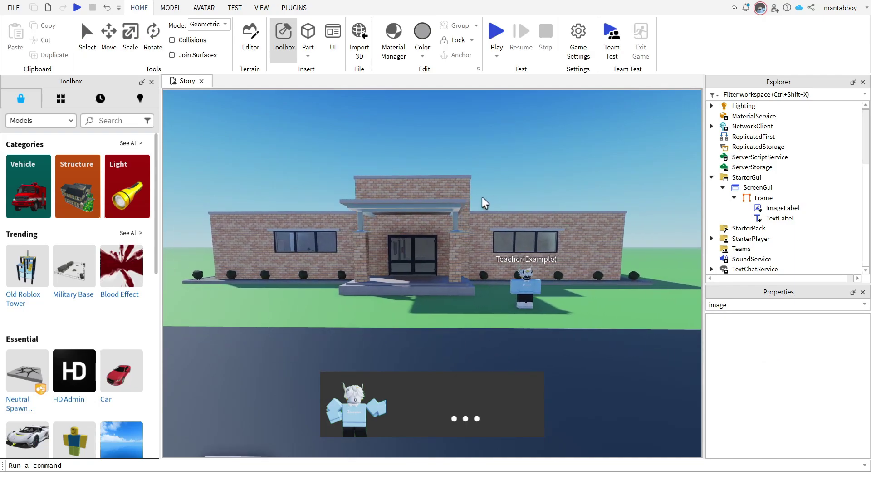
{"action": "key", "text": "s"}
{"action": "right_click_drag", "start_coordinate": [482, 200], "coordinate": [472, 237]}
{"action": "key", "text": "s"}
{"action": "left_click", "coordinate": [733, 197]}
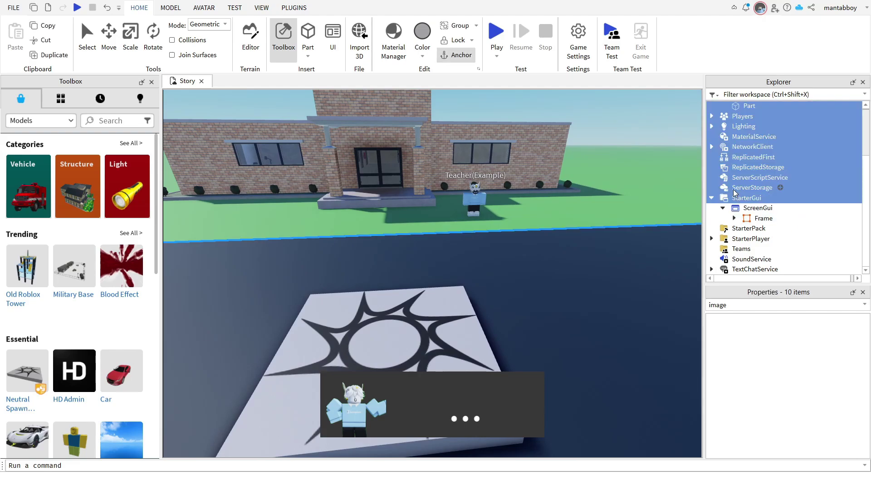
{"action": "left_click", "coordinate": [721, 208]}
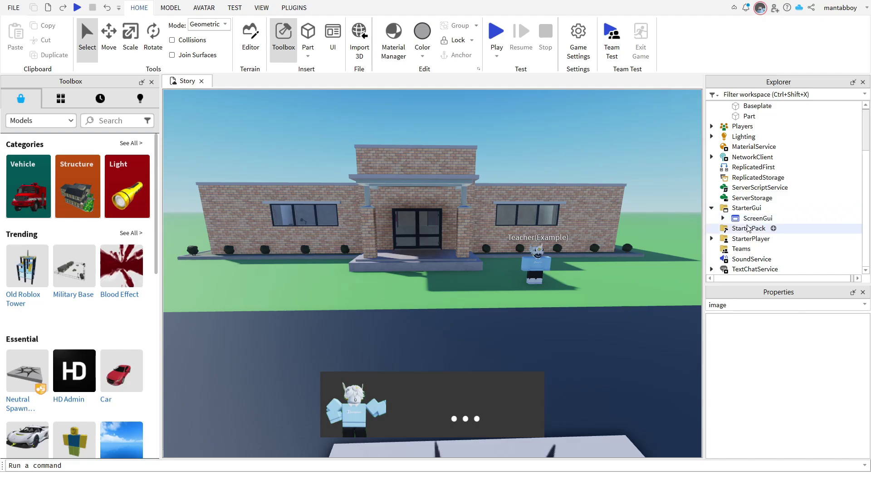
Step: Add a LocalScript to StarterCharacterScripts and clear the "image" filter from its properties list
{"action": "left_click", "coordinate": [712, 239]}
{"action": "left_click", "coordinate": [792, 250]}
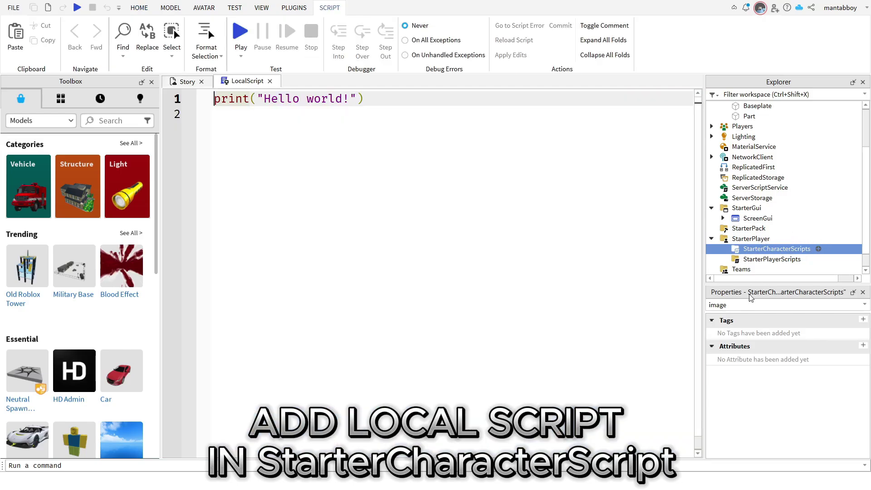
{"action": "left_click", "coordinate": [746, 305]}
{"action": "key", "text": "BackSpace"}
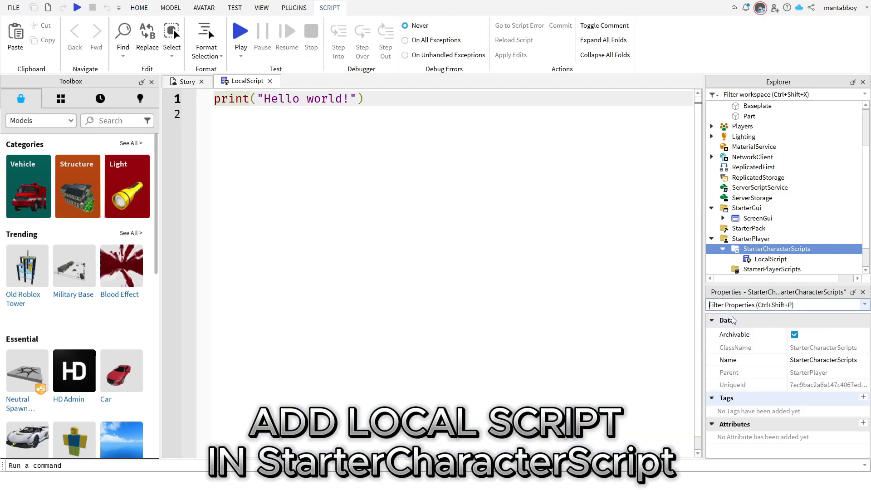
Step: Replace the LocalScript's default code with the copied dialogue script containing the playSound and textAnimate functions
{"action": "left_click", "coordinate": [348, 344]}
{"action": "key", "text": "ctrl+a"}
{"action": "key", "text": "BackSpace"}
{"action": "key", "text": "ctrl+v"}
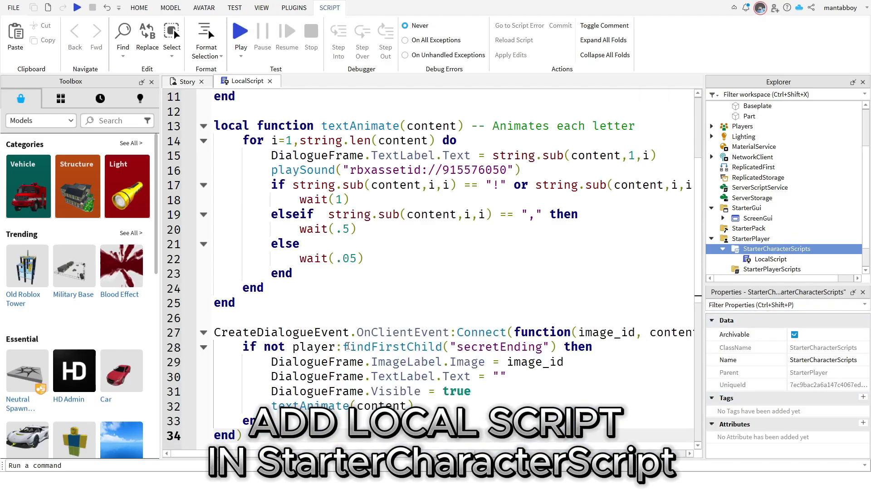
{"action": "scroll", "coordinate": [347, 318], "scroll_direction": "up", "scroll_amount": 5}
{"action": "scroll", "coordinate": [346, 297], "scroll_direction": "up", "scroll_amount": 2}
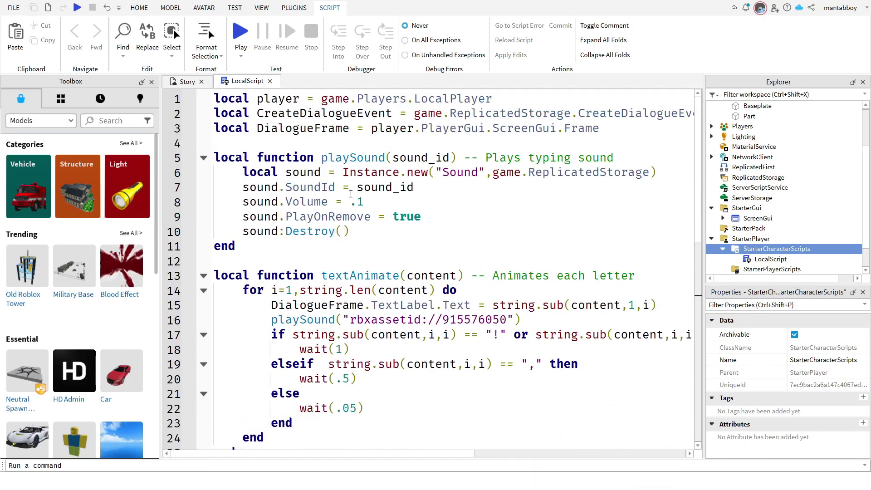
Step: Return to the Story place view and add a Script to ServerScriptService
{"action": "left_click", "coordinate": [188, 84]}
{"action": "scroll", "coordinate": [806, 227], "scroll_direction": "up", "scroll_amount": 3}
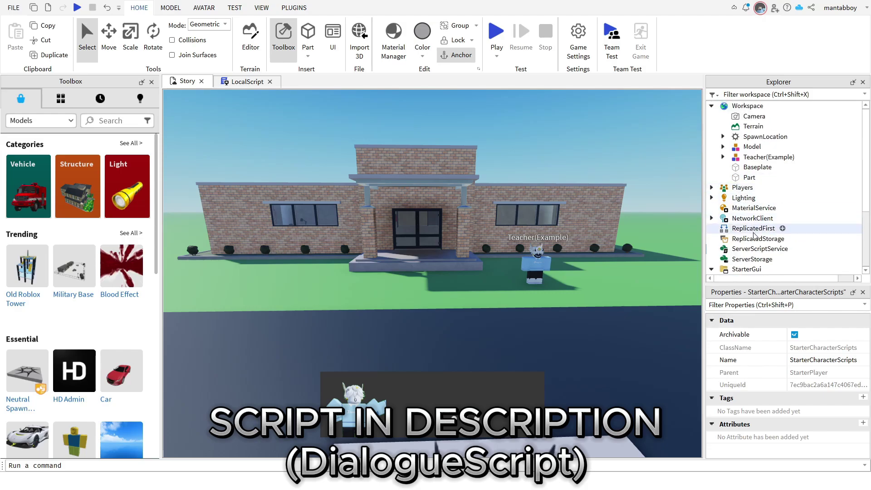
{"action": "scroll", "coordinate": [755, 227], "scroll_direction": "down", "scroll_amount": 1}
{"action": "left_click", "coordinate": [779, 220]}
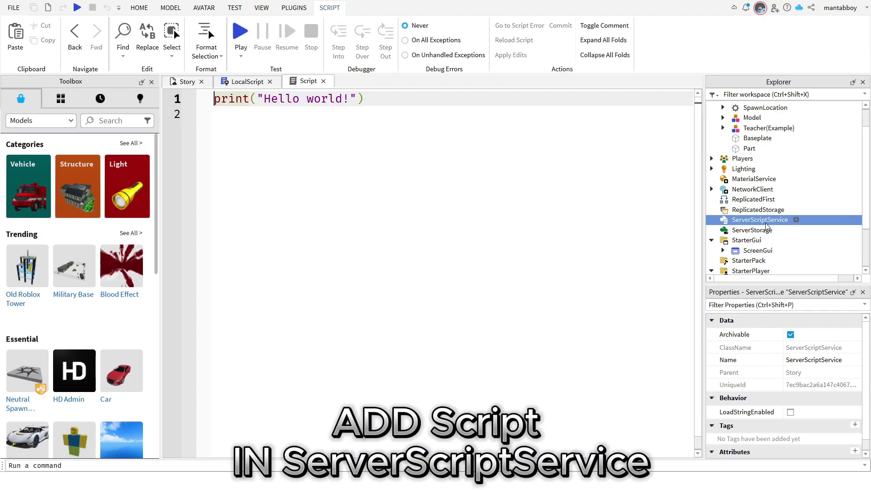
Step: Replace the new Script's default code with the copied game script containing the challenge functions and startGame, and look through it
{"action": "left_click", "coordinate": [450, 212]}
{"action": "key", "text": "ctrl+a"}
{"action": "key", "text": "BackSpace"}
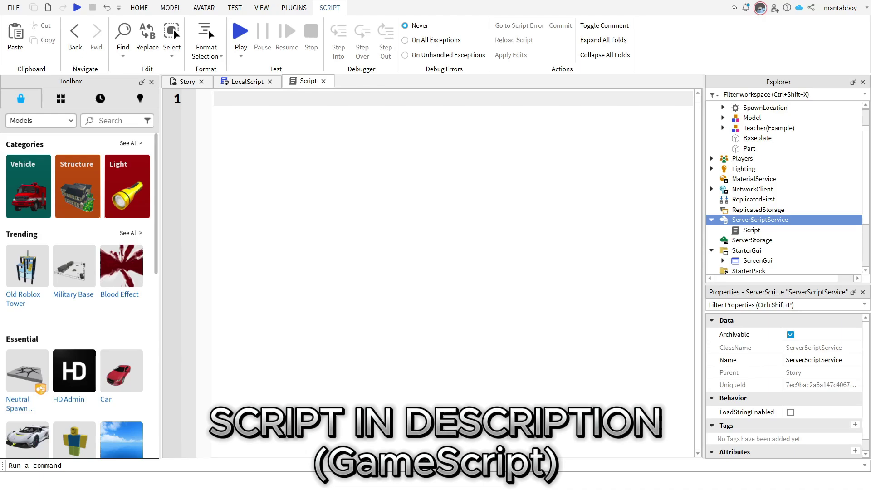
{"action": "key", "text": "ctrl+v"}
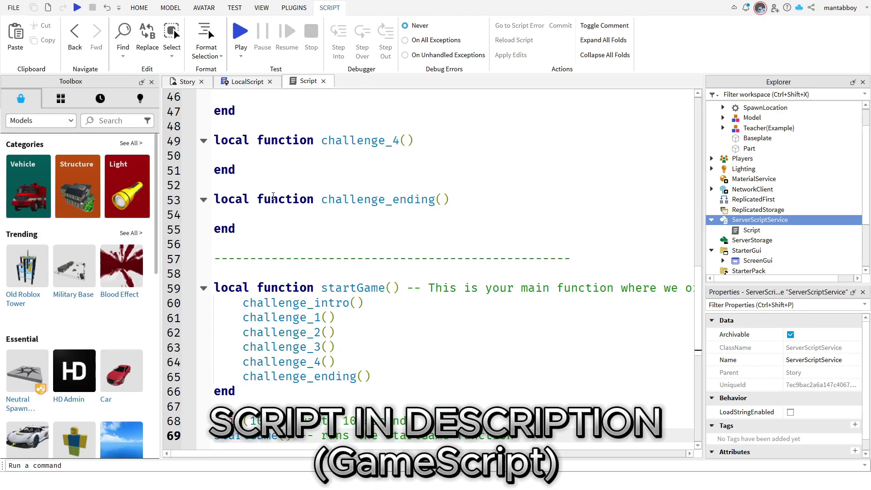
{"action": "scroll", "coordinate": [286, 238], "scroll_direction": "up", "scroll_amount": 12}
{"action": "scroll", "coordinate": [286, 237], "scroll_direction": "up", "scroll_amount": 2}
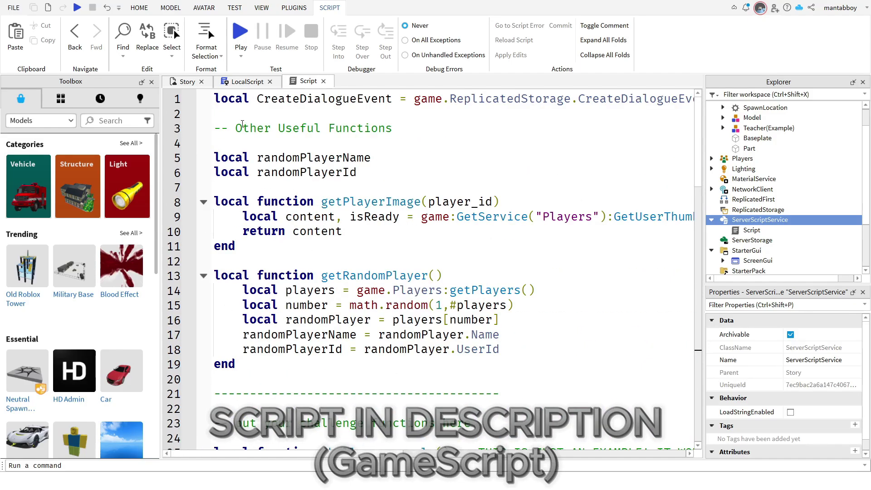
{"action": "left_click_drag", "start_coordinate": [248, 129], "coordinate": [513, 438]}
{"action": "left_click", "coordinate": [521, 318]}
{"action": "scroll", "coordinate": [526, 293], "scroll_direction": "down", "scroll_amount": 15}
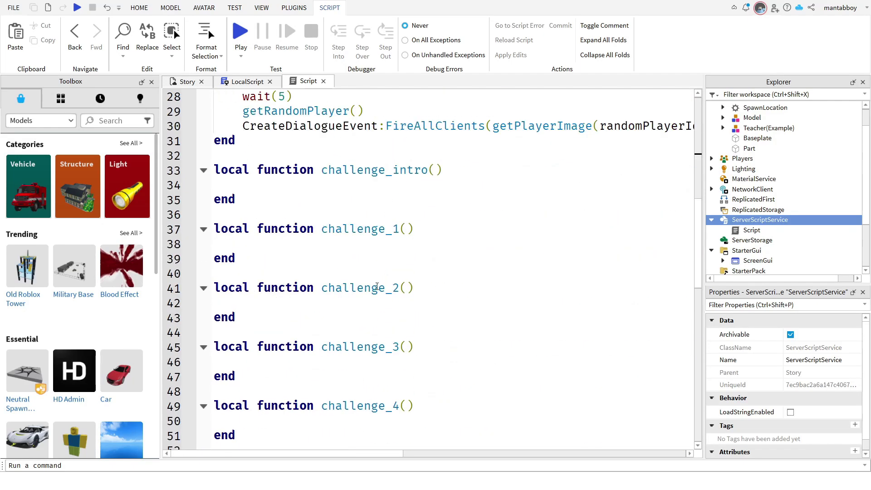
{"action": "scroll", "coordinate": [470, 342], "scroll_direction": "up", "scroll_amount": 15}
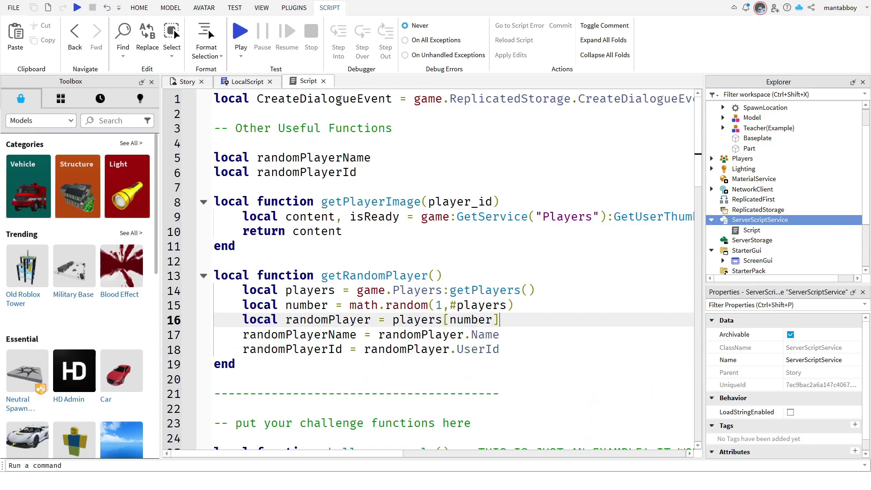
Step: Collapse ServerScriptService, StarterGui and StarterPlayer in the Story place, and add a RemoteEvent to ReplicatedStorage
{"action": "left_click", "coordinate": [188, 82]}
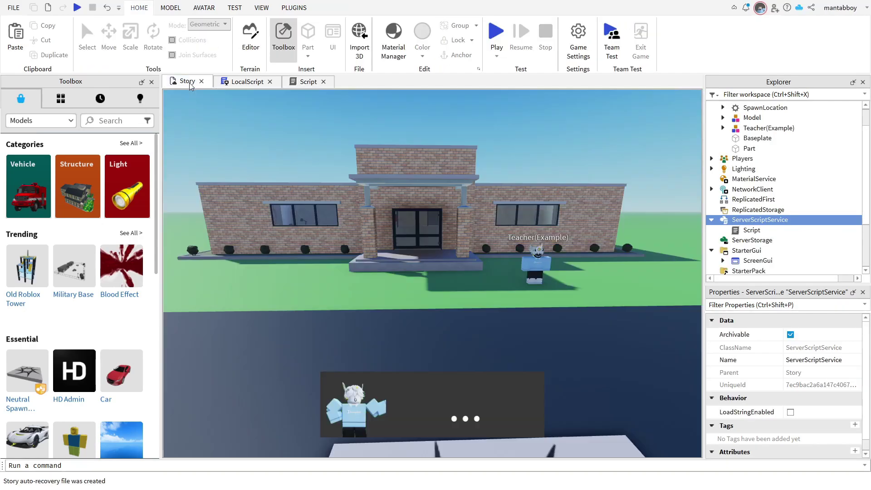
{"action": "scroll", "coordinate": [762, 195], "scroll_direction": "up", "scroll_amount": 1}
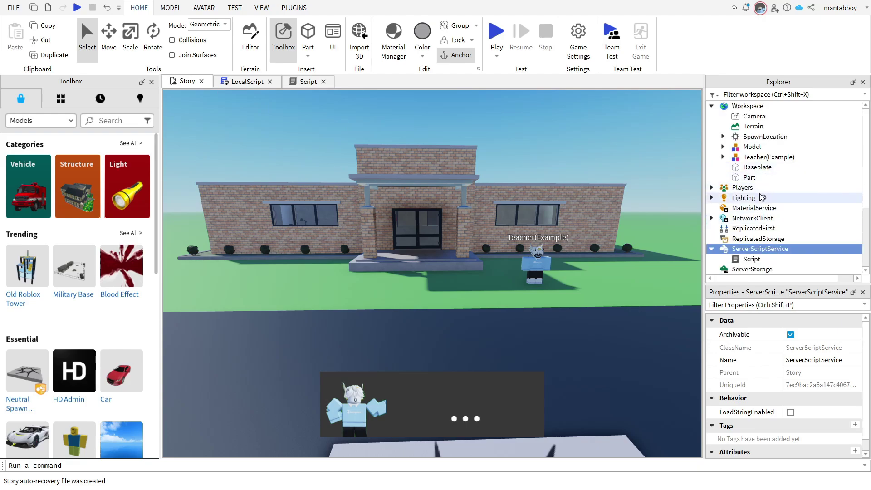
{"action": "scroll", "coordinate": [763, 232], "scroll_direction": "down", "scroll_amount": 1}
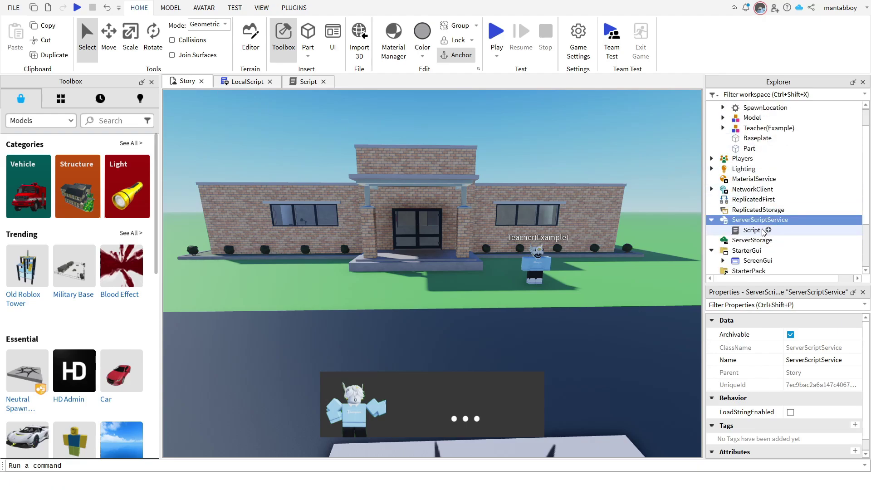
{"action": "left_click", "coordinate": [711, 219]}
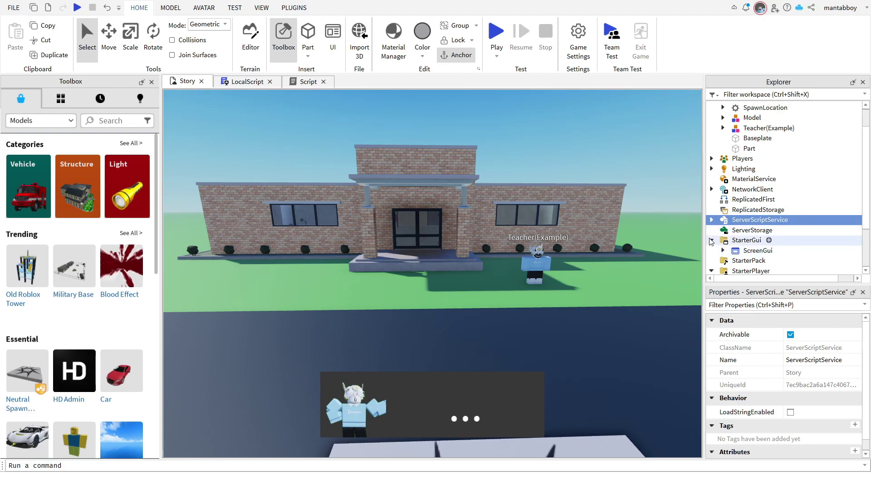
{"action": "left_click", "coordinate": [711, 240]}
{"action": "left_click", "coordinate": [711, 260]}
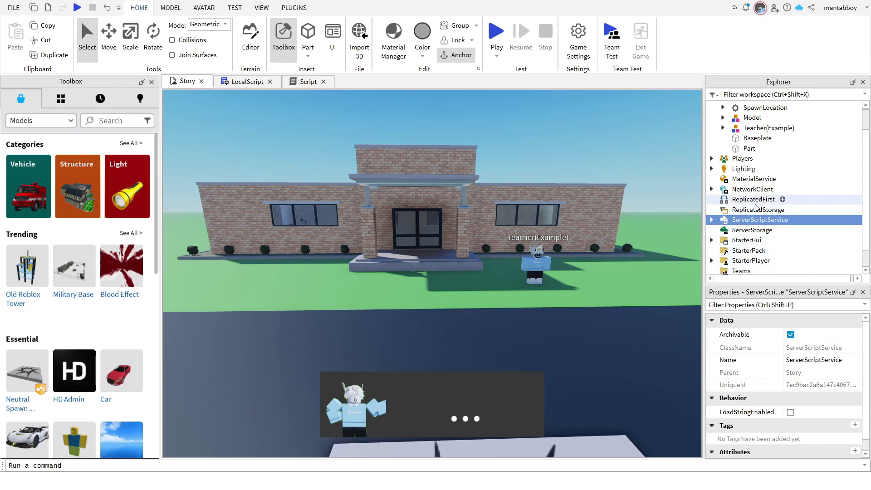
{"action": "left_click", "coordinate": [756, 209]}
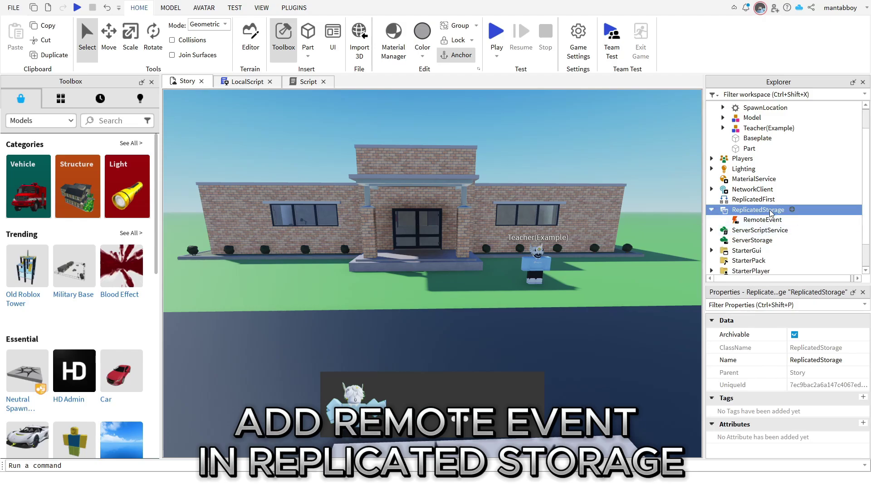
Step: Rename the RemoteEvent in ReplicatedStorage as CreateDialogueEvent
{"action": "left_click", "coordinate": [766, 220]}
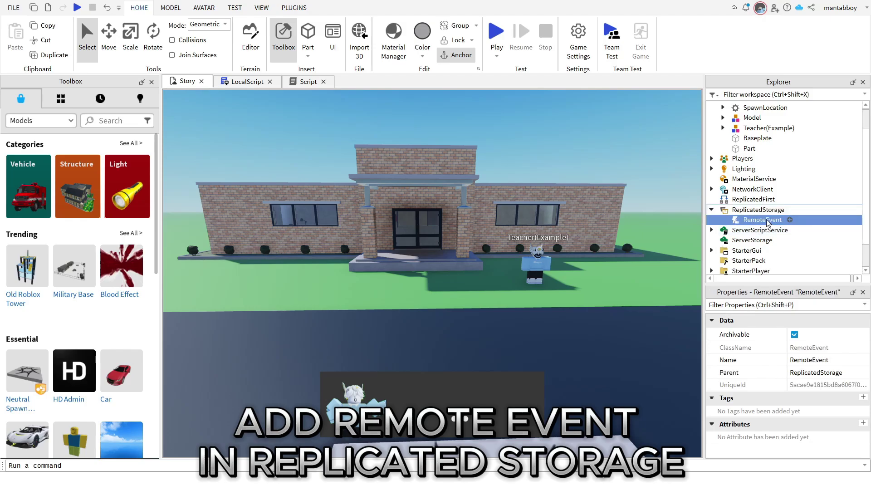
{"action": "double_click", "coordinate": [769, 221]}
{"action": "type", "text": "C"}
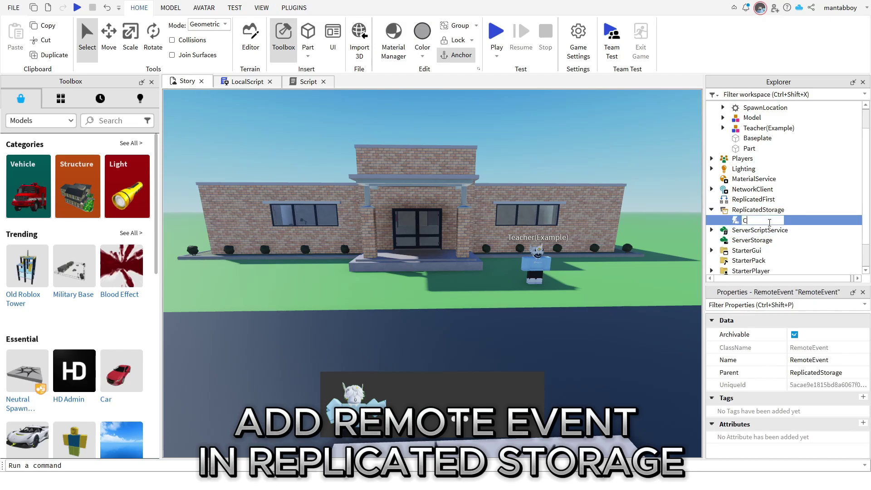
{"action": "type", "text": "reate"}
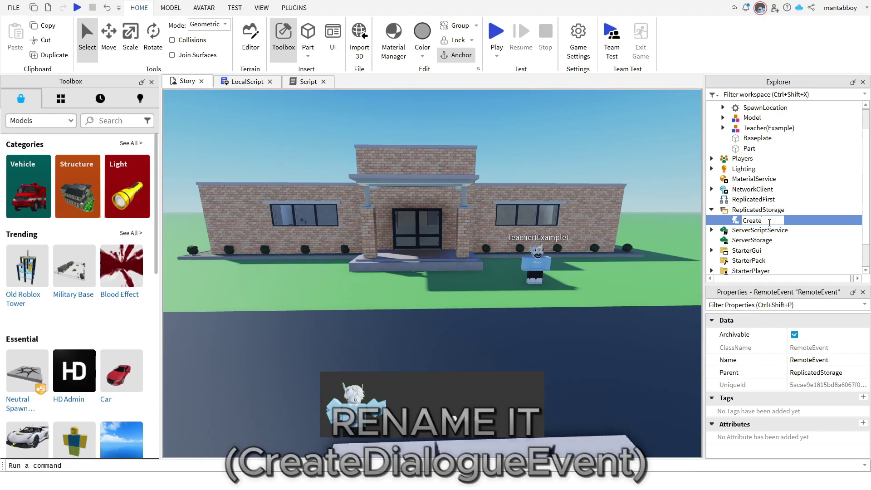
{"action": "type", "text": "DialogueEve"}
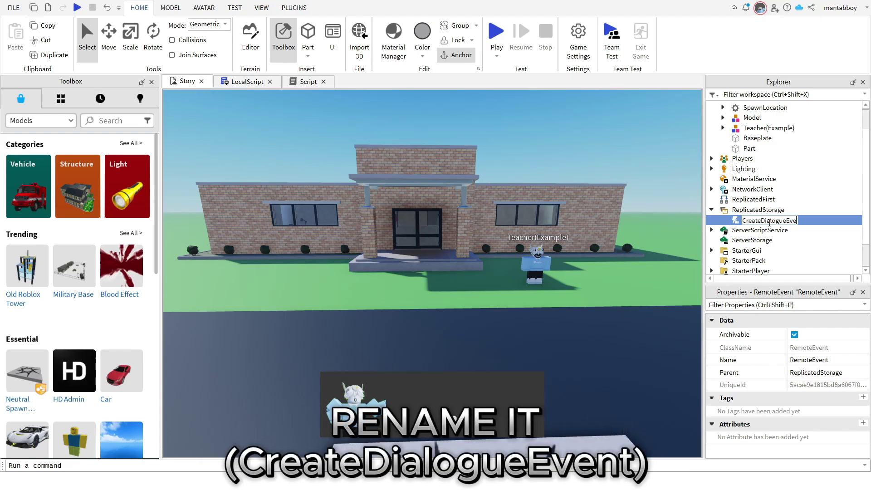
{"action": "type", "text": "nt"}
{"action": "key", "text": "Return"}
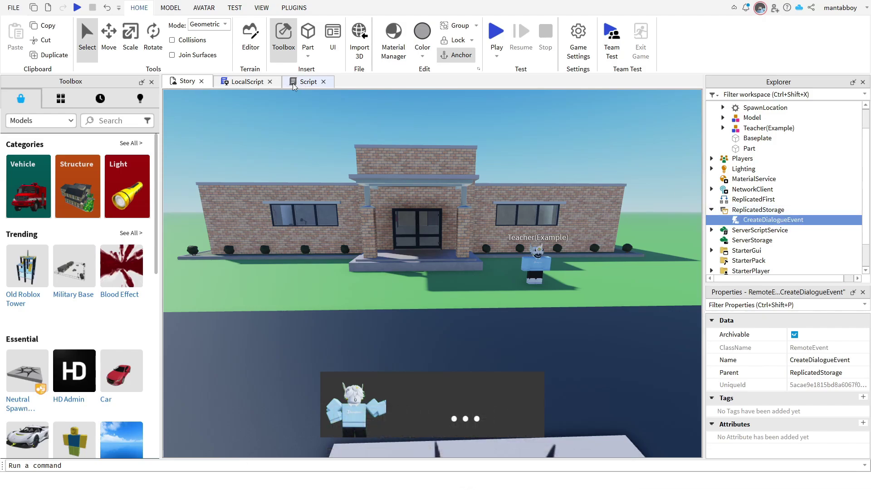
Step: Check the event name referenced on line 2 of the LocalScript and return to the Story place view
{"action": "left_click", "coordinate": [266, 85]}
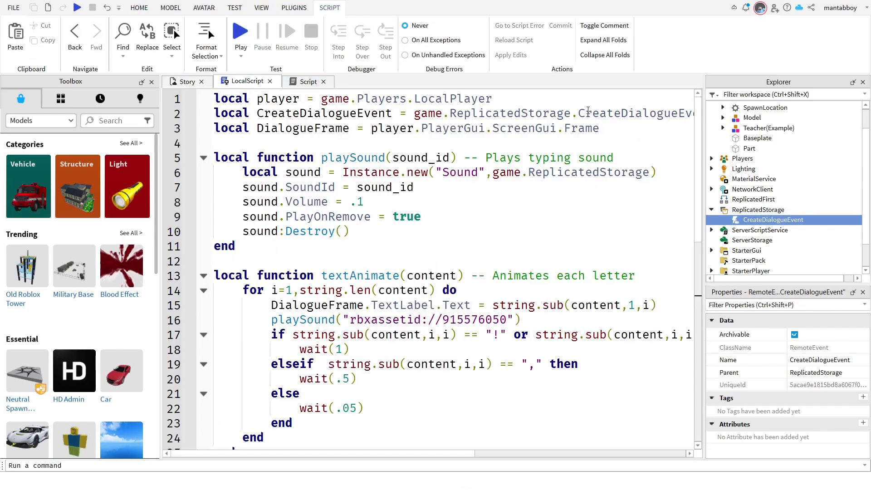
{"action": "left_click_drag", "start_coordinate": [580, 113], "coordinate": [660, 112]}
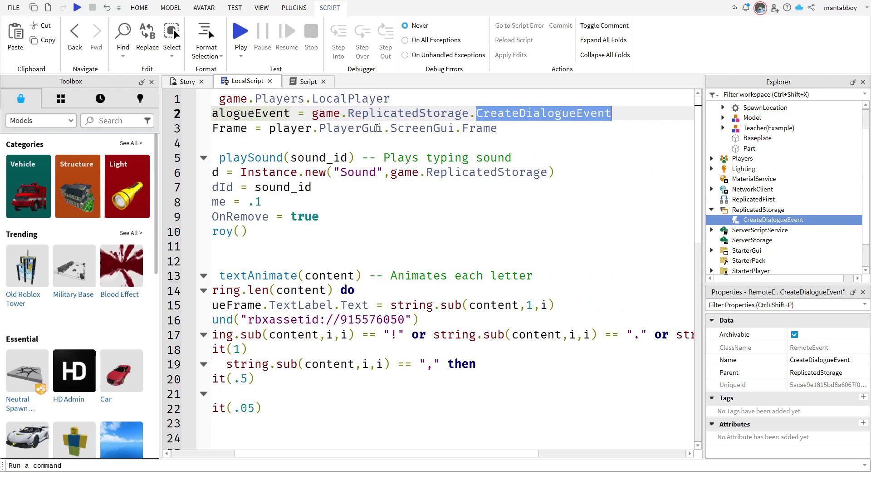
{"action": "left_click", "coordinate": [185, 82]}
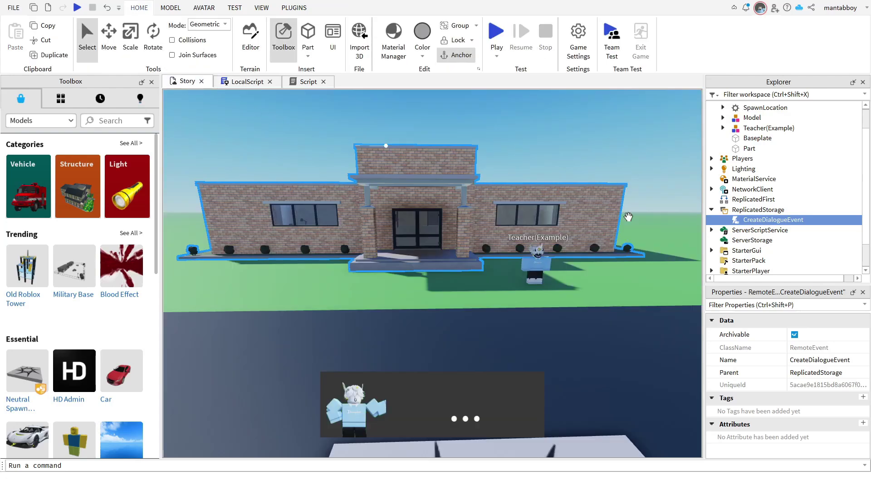
{"action": "left_click", "coordinate": [482, 137]}
{"action": "key", "text": "s"}
{"action": "key", "text": "d"}
{"action": "key", "text": "a"}
{"action": "key", "text": "s"}
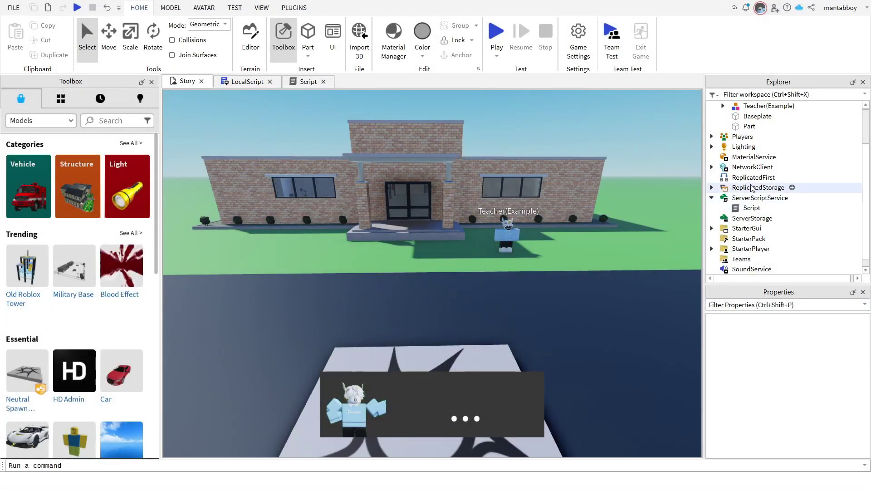
{"action": "left_click", "coordinate": [711, 198]}
{"action": "left_click", "coordinate": [711, 198]}
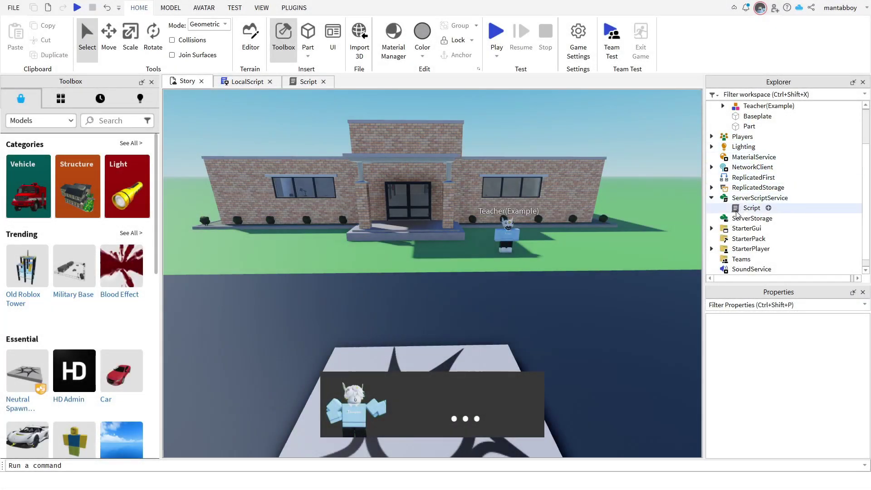
{"action": "left_click", "coordinate": [711, 198]}
{"action": "left_click", "coordinate": [711, 199]}
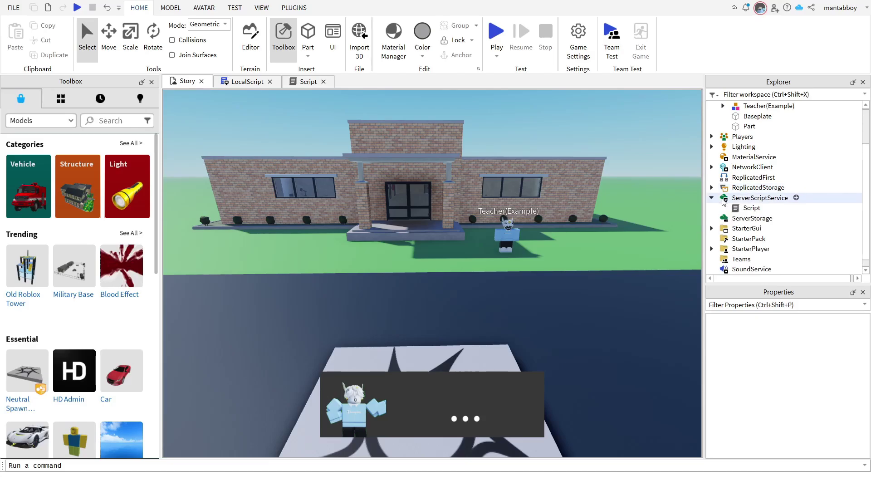
Step: Open the Script in ServerScriptService and start declaring a local teacher_image string variable inside the challenge_intro function
{"action": "left_click", "coordinate": [748, 208]}
{"action": "double_click", "coordinate": [748, 209]}
{"action": "scroll", "coordinate": [402, 217], "scroll_direction": "up", "scroll_amount": 1}
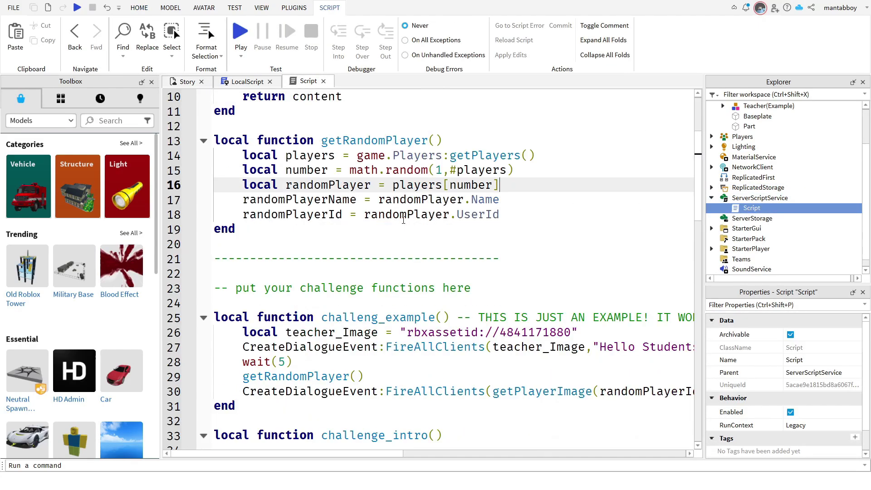
{"action": "scroll", "coordinate": [403, 219], "scroll_direction": "down", "scroll_amount": 2}
{"action": "scroll", "coordinate": [403, 220], "scroll_direction": "down", "scroll_amount": 2}
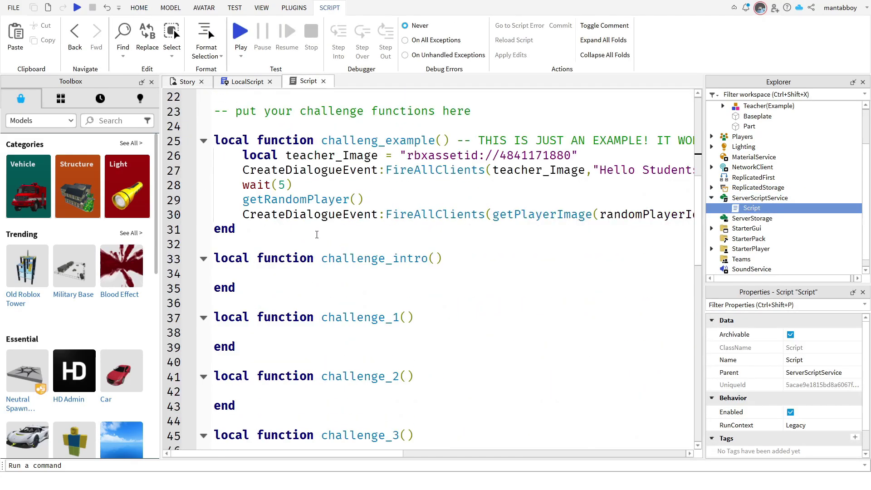
{"action": "left_click_drag", "start_coordinate": [221, 258], "coordinate": [475, 257]}
{"action": "left_click", "coordinate": [300, 276]}
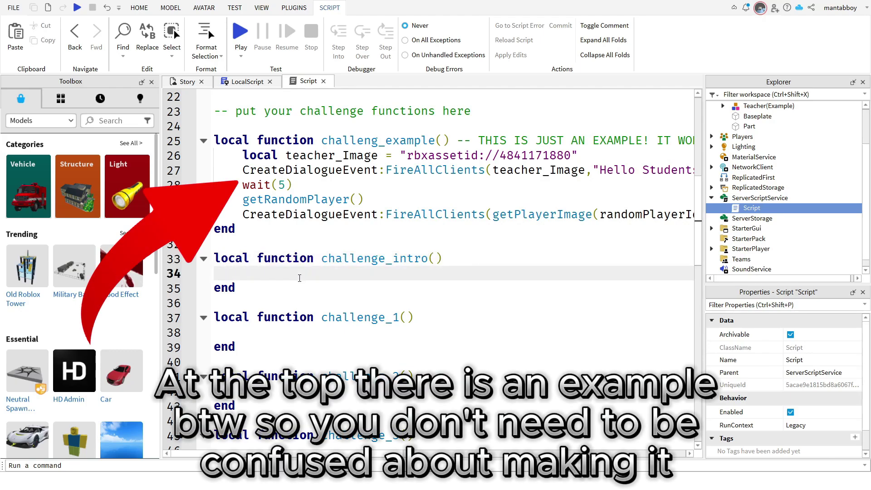
{"action": "type", "text": "local t"}
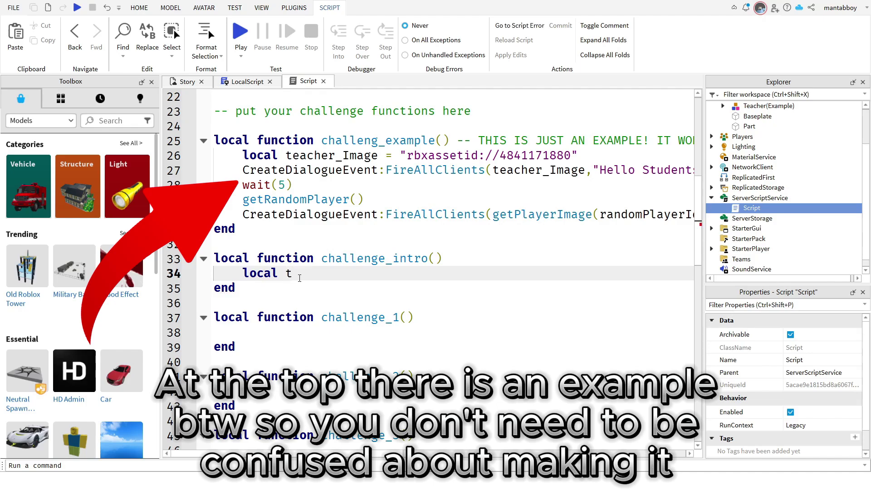
{"action": "type", "text": "eacher_image = \""}
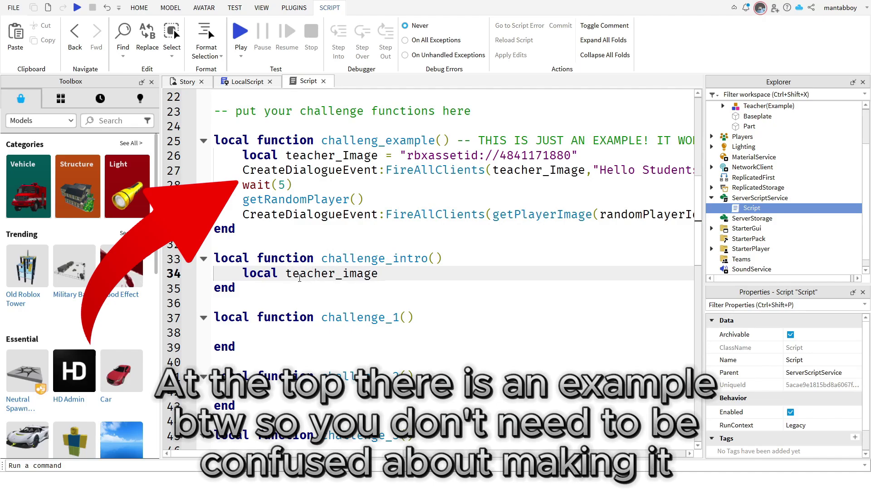